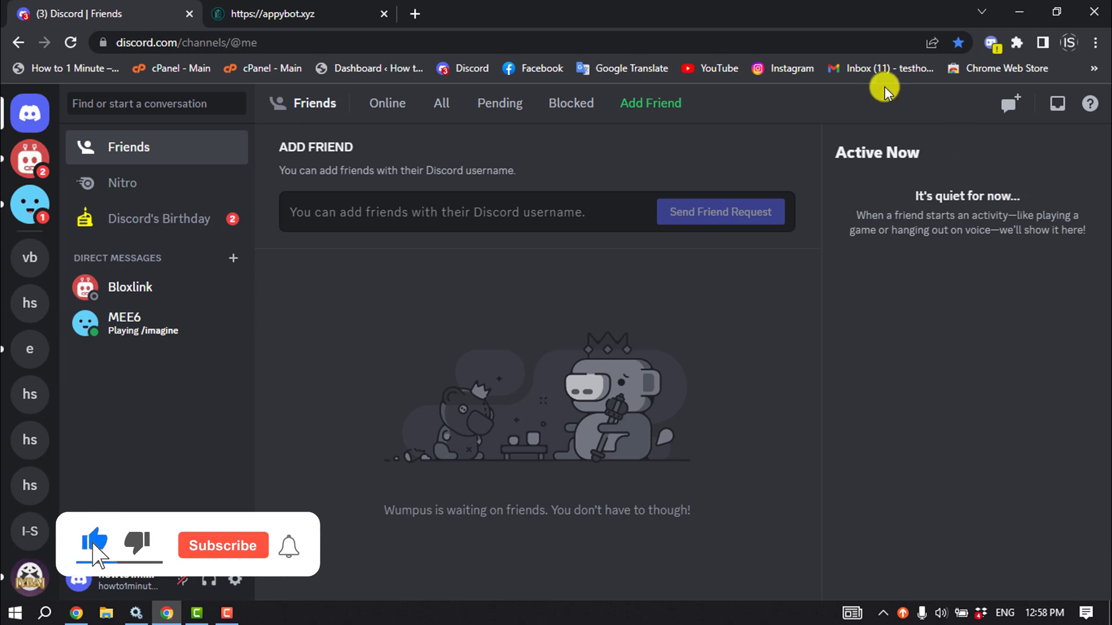
- Get started with the Appy bot on appybot.xyz and authorize it to access the Discord account
{"action": "left_click", "coordinate": [293, 8]}
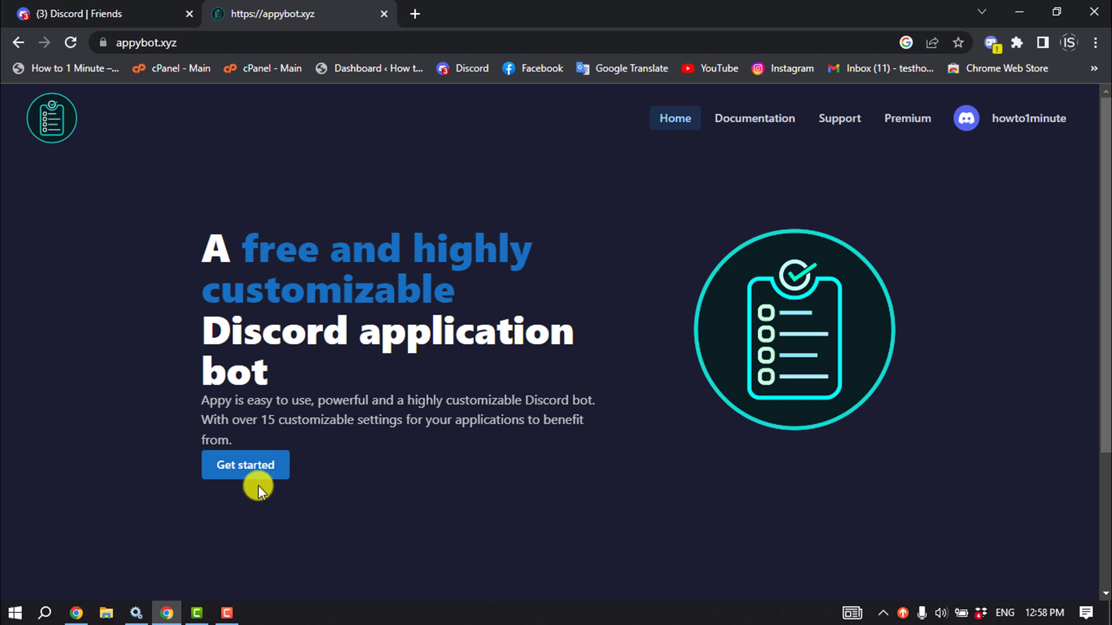
{"action": "left_click", "coordinate": [253, 471]}
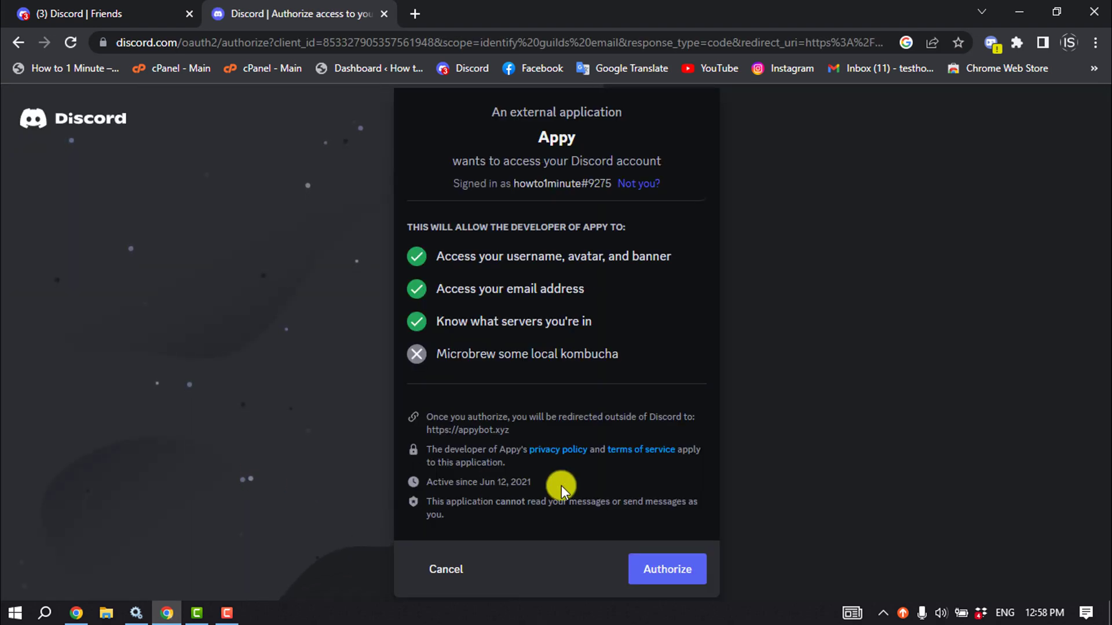
{"action": "left_click", "coordinate": [681, 574]}
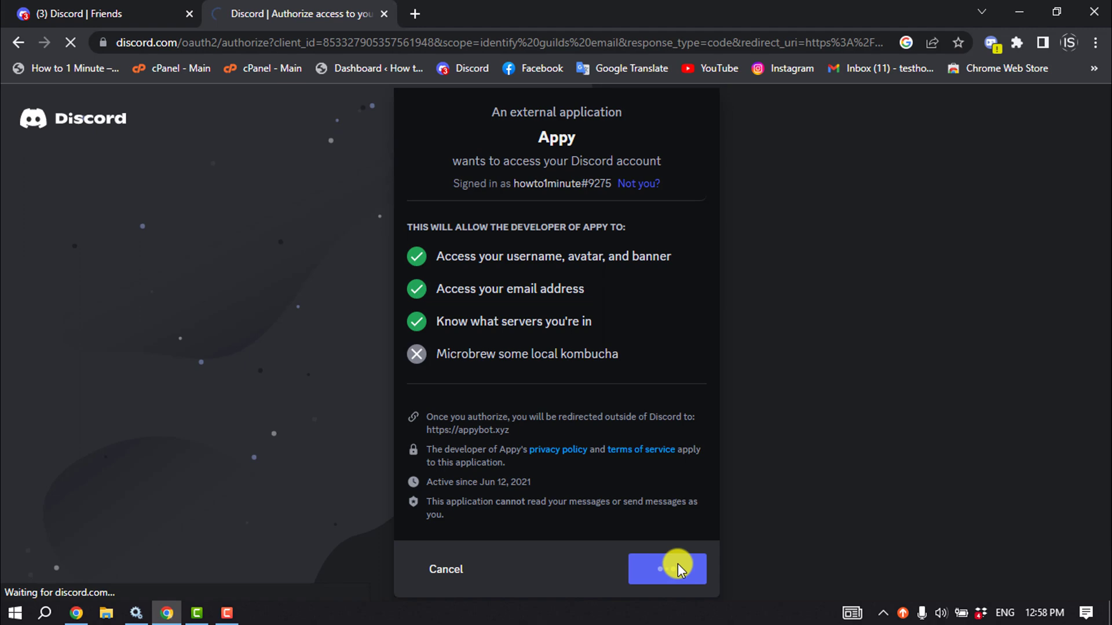
- Invite Appy to the "very busy" server with the Administrator permission and complete the human verification
{"action": "scroll", "coordinate": [309, 493], "scroll_direction": "down", "scroll_amount": 1}
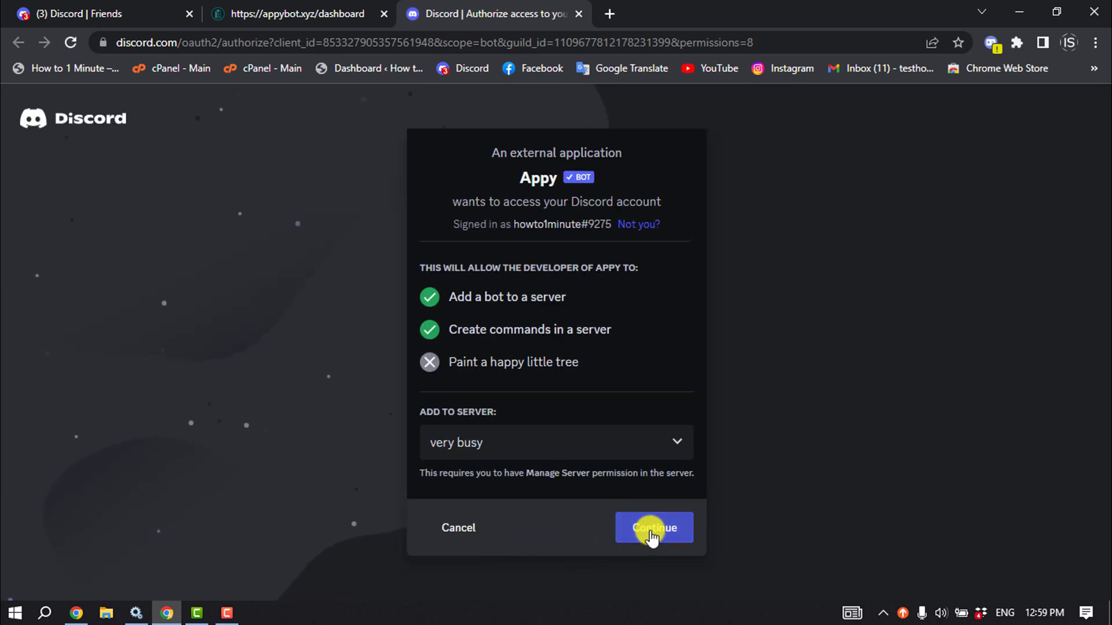
{"action": "left_click", "coordinate": [651, 536]}
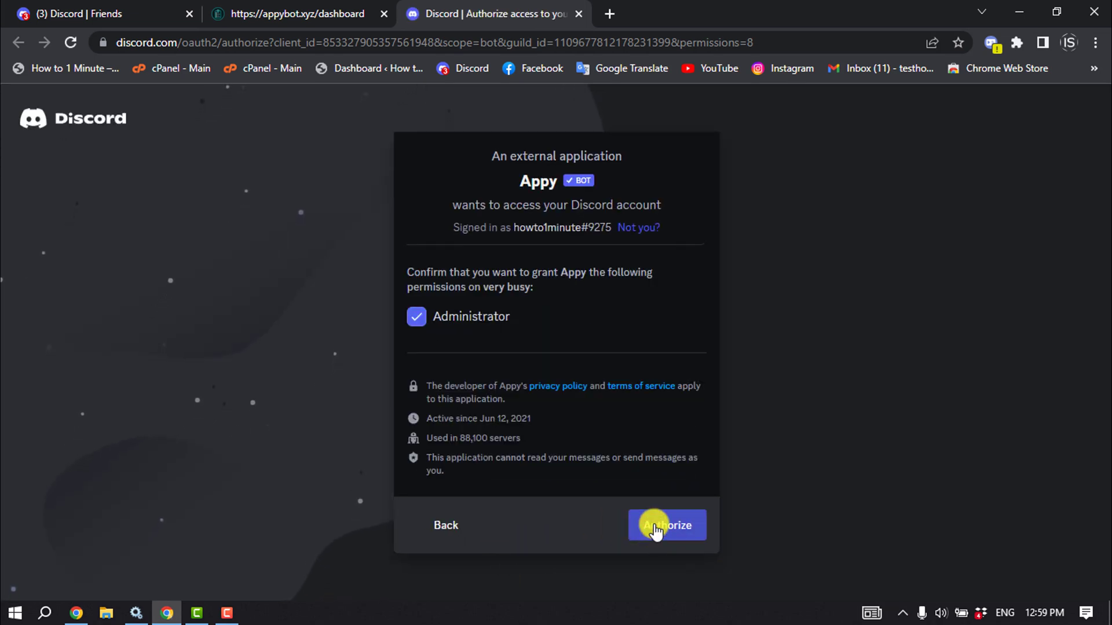
{"action": "left_click", "coordinate": [655, 528]}
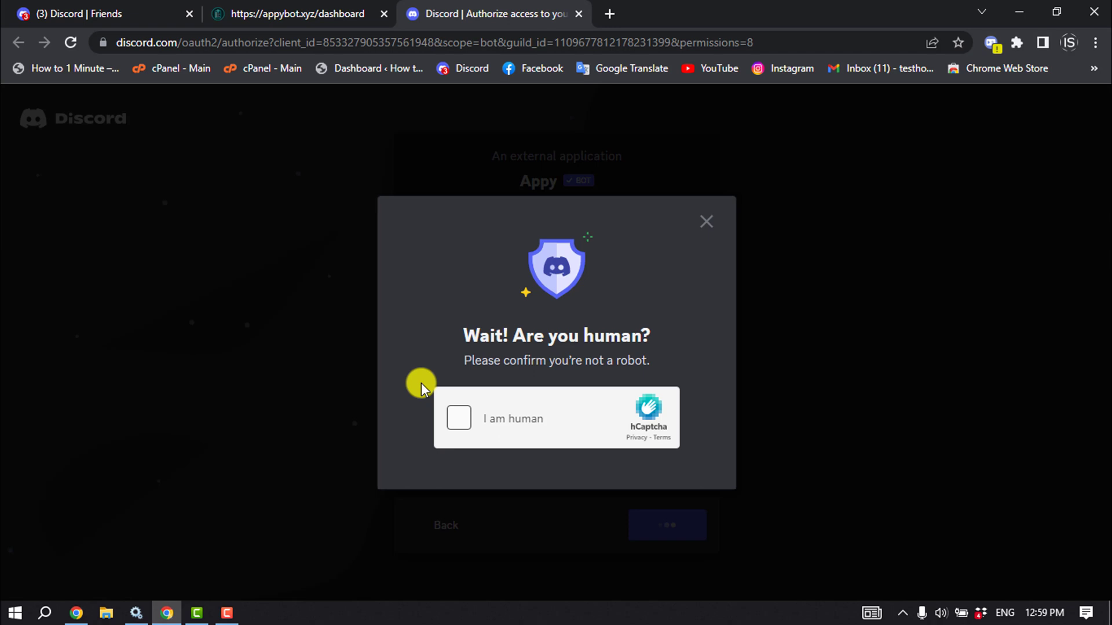
{"action": "left_click", "coordinate": [455, 431]}
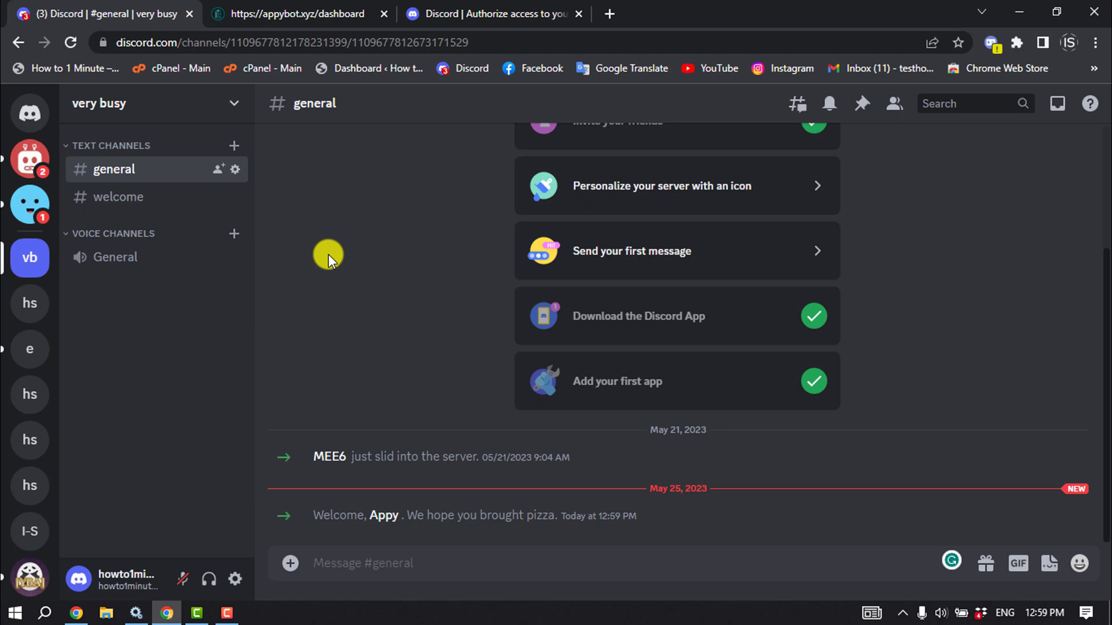
- Start Appy's /poll command in the "very busy" server's general channel and choose #general as the poll's channel
{"action": "type", "text": "/poll"}
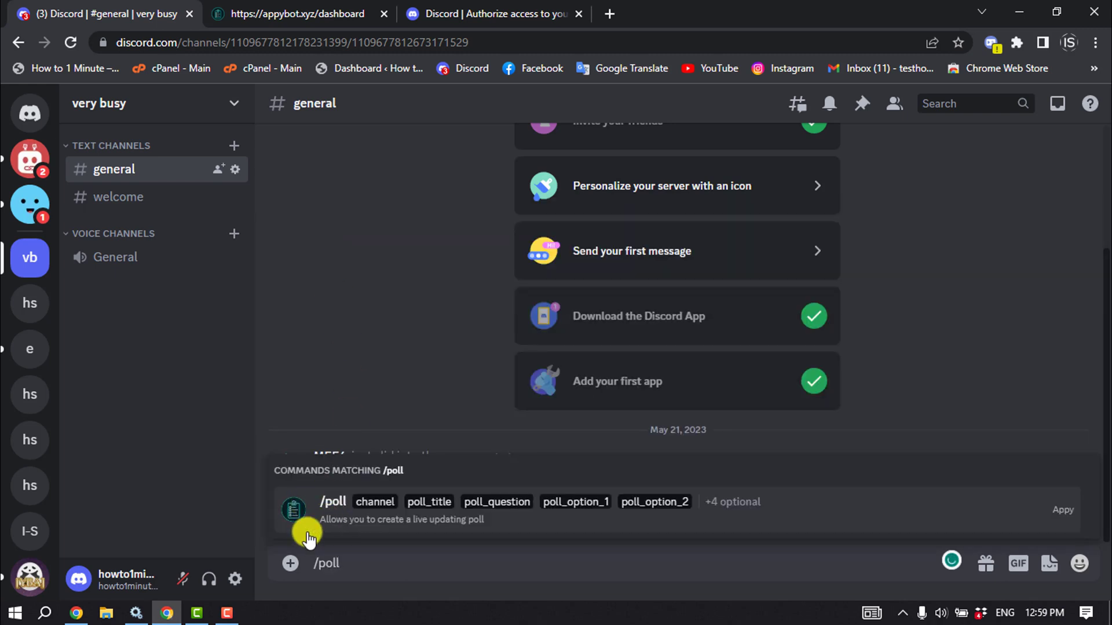
{"action": "left_click", "coordinate": [333, 515]}
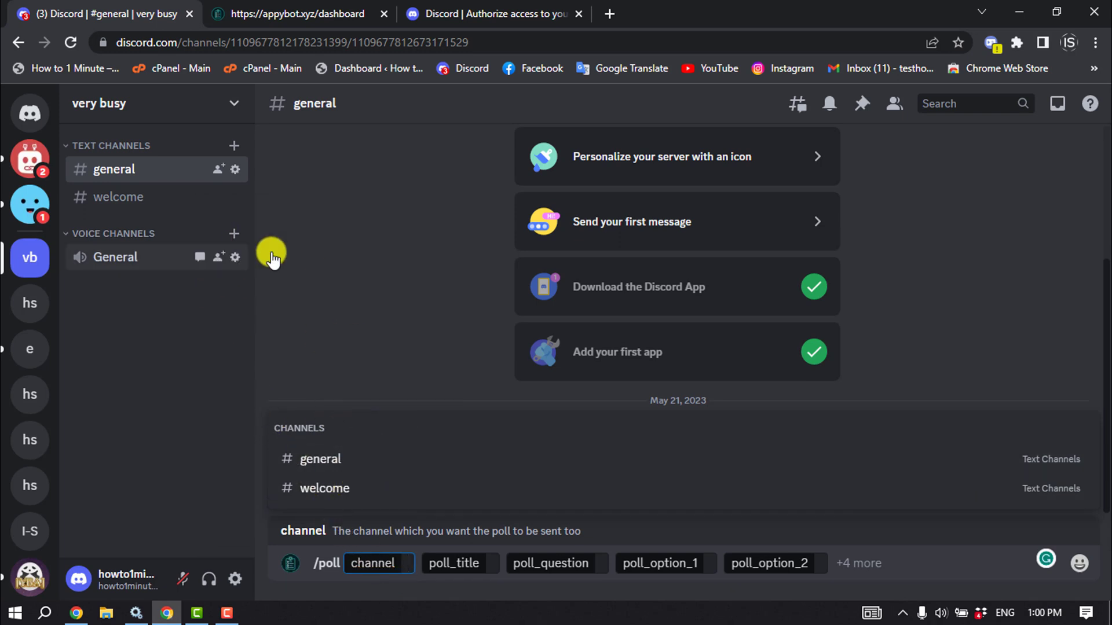
{"action": "left_click", "coordinate": [340, 461]}
- Set the poll title to "This is example" and the poll question to "How are you?"
{"action": "left_click", "coordinate": [550, 569]}
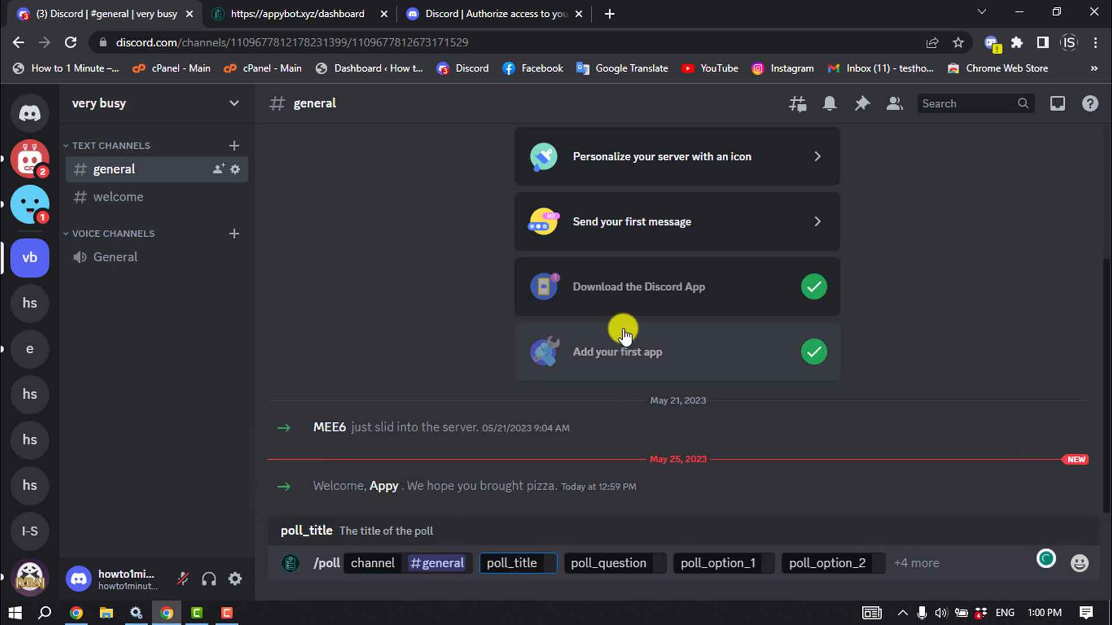
{"action": "type", "text": "This is exam"}
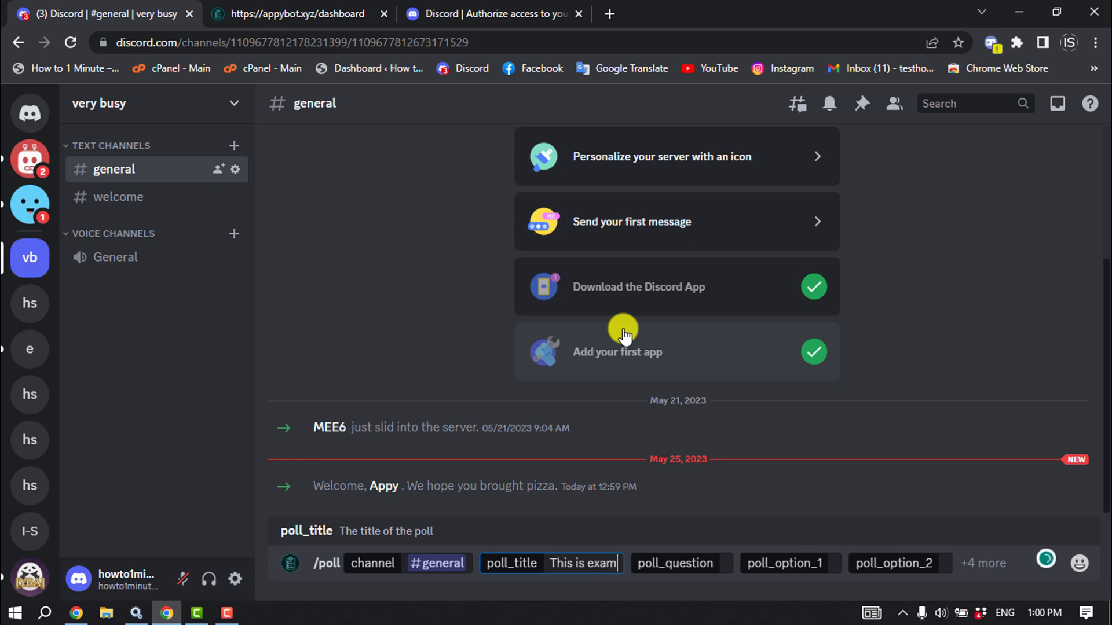
{"action": "type", "text": "ple"}
{"action": "left_click", "coordinate": [744, 563]}
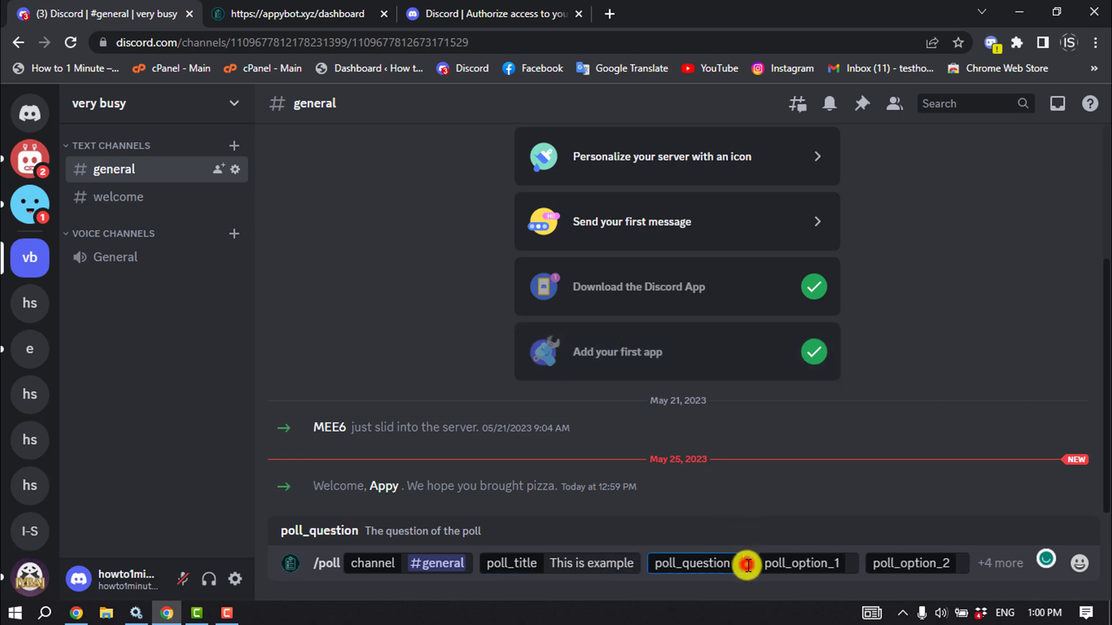
{"action": "type", "text": "H"}
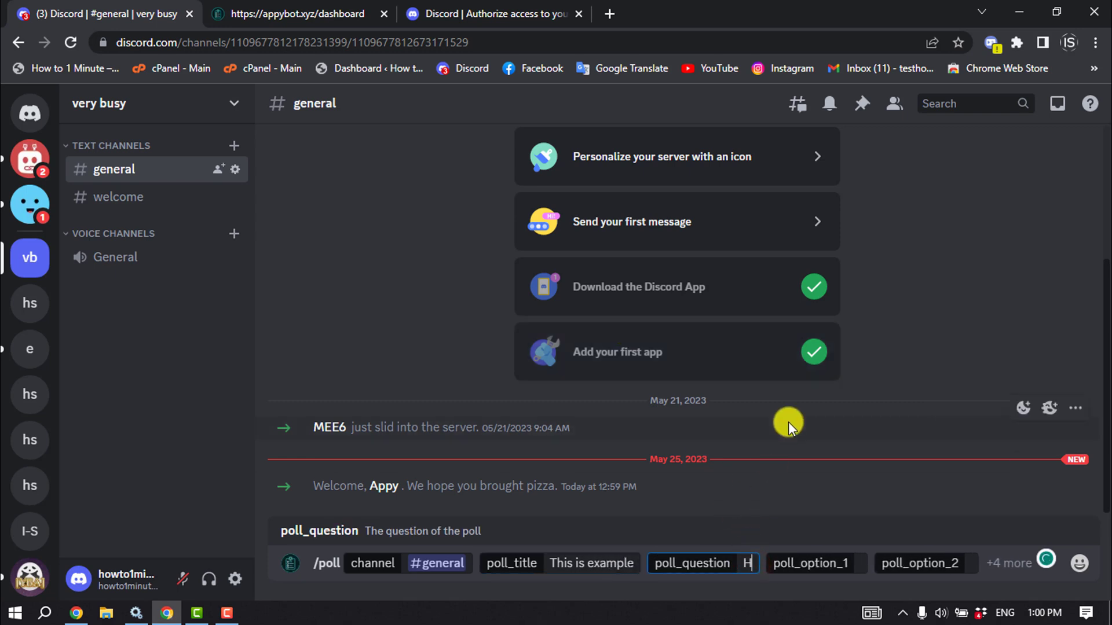
{"action": "type", "text": "ow are you?"}
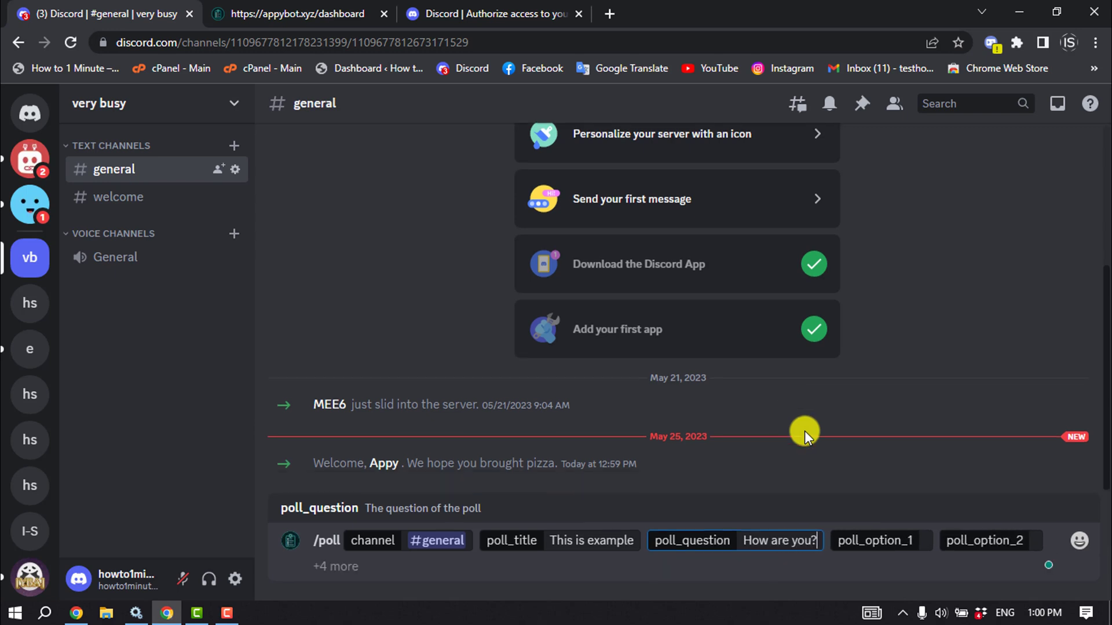
- Fill in four poll options: "Good", "Bad", "Cool" and "lol"
{"action": "left_click", "coordinate": [924, 539]}
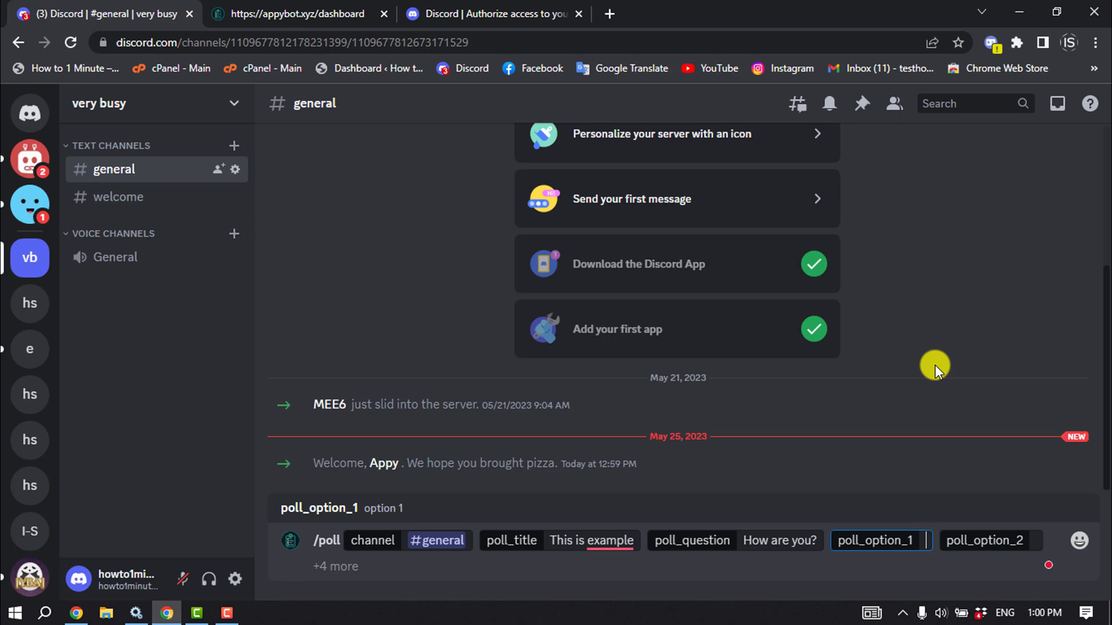
{"action": "type", "text": "Good"}
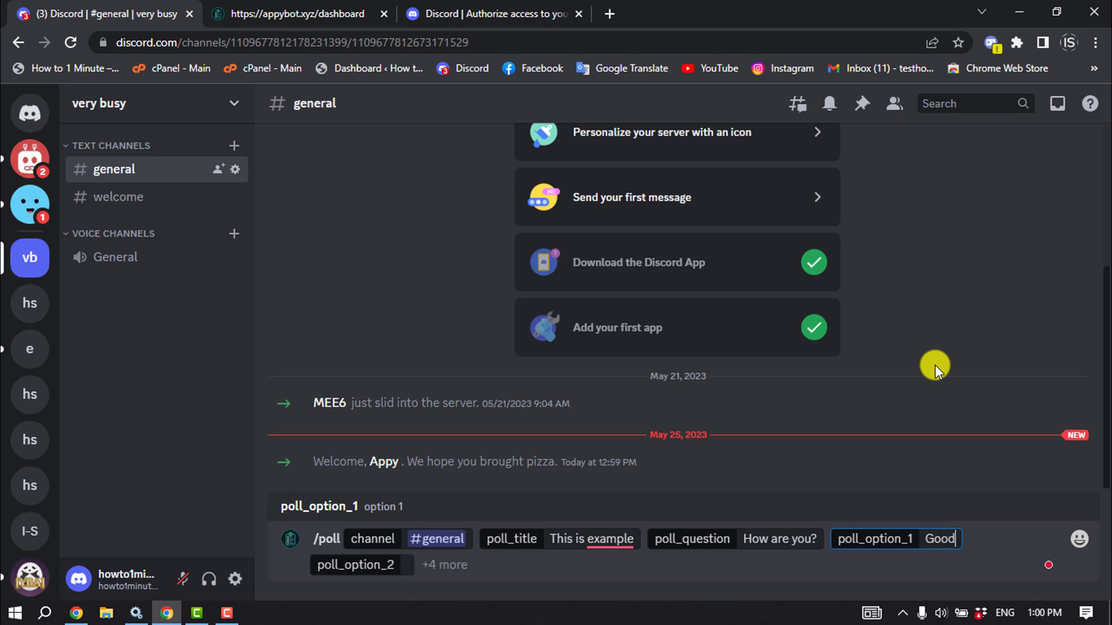
{"action": "left_click", "coordinate": [408, 567]}
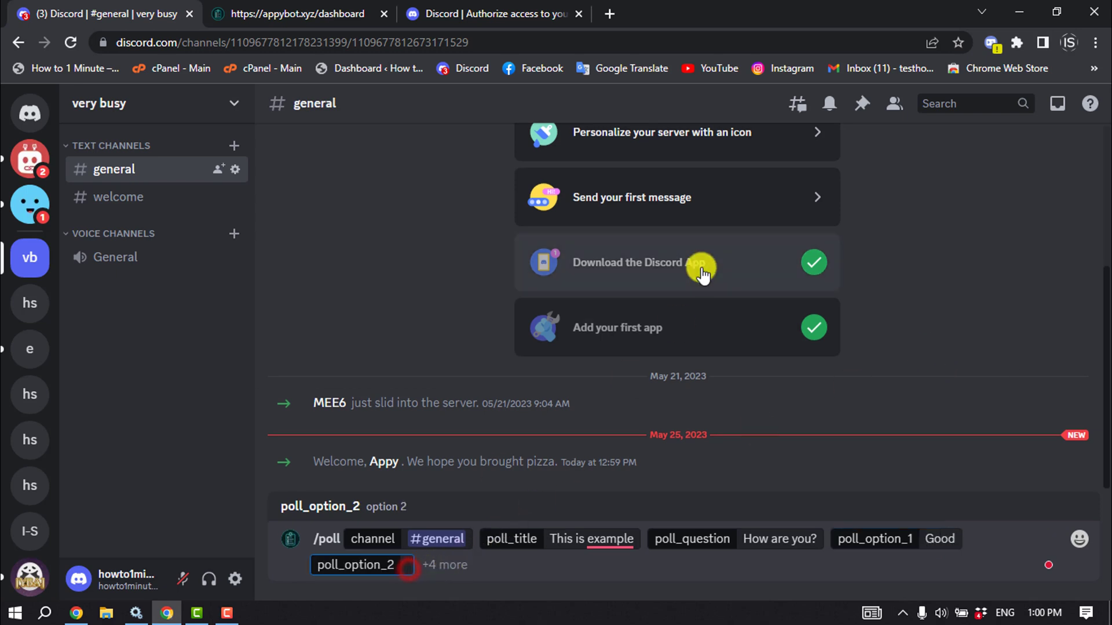
{"action": "type", "text": "Bad"}
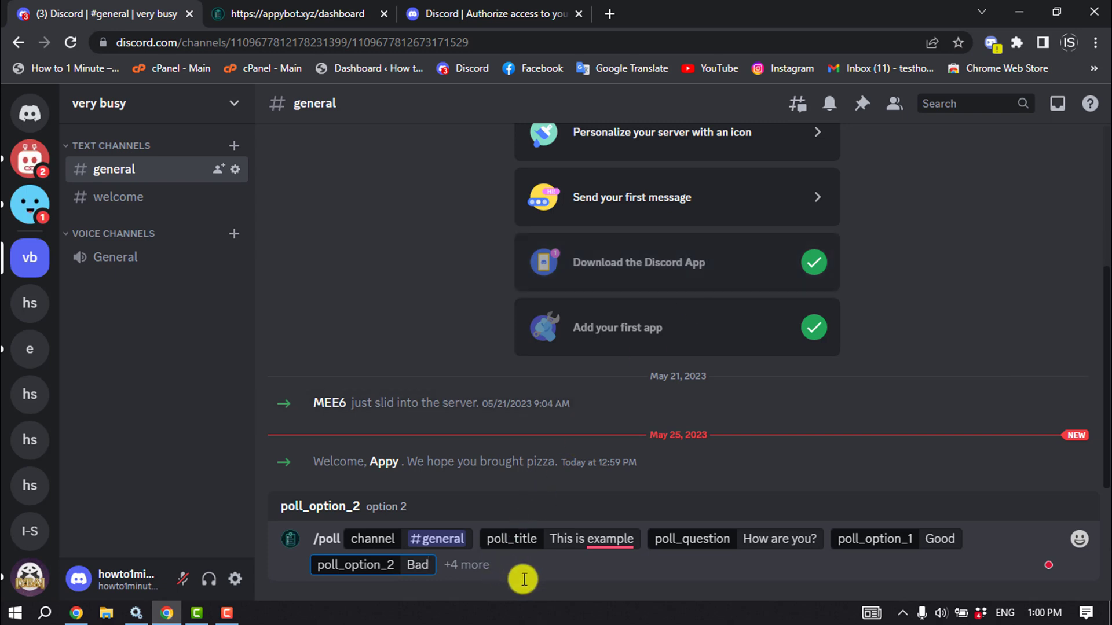
{"action": "left_click", "coordinate": [466, 565]}
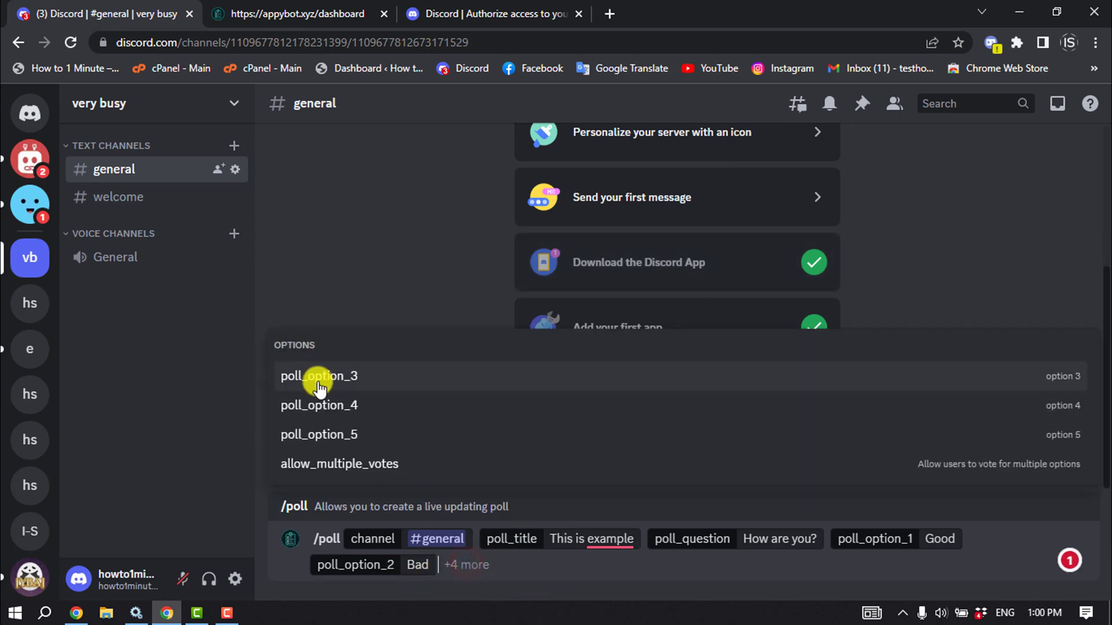
{"action": "left_click", "coordinate": [354, 381]}
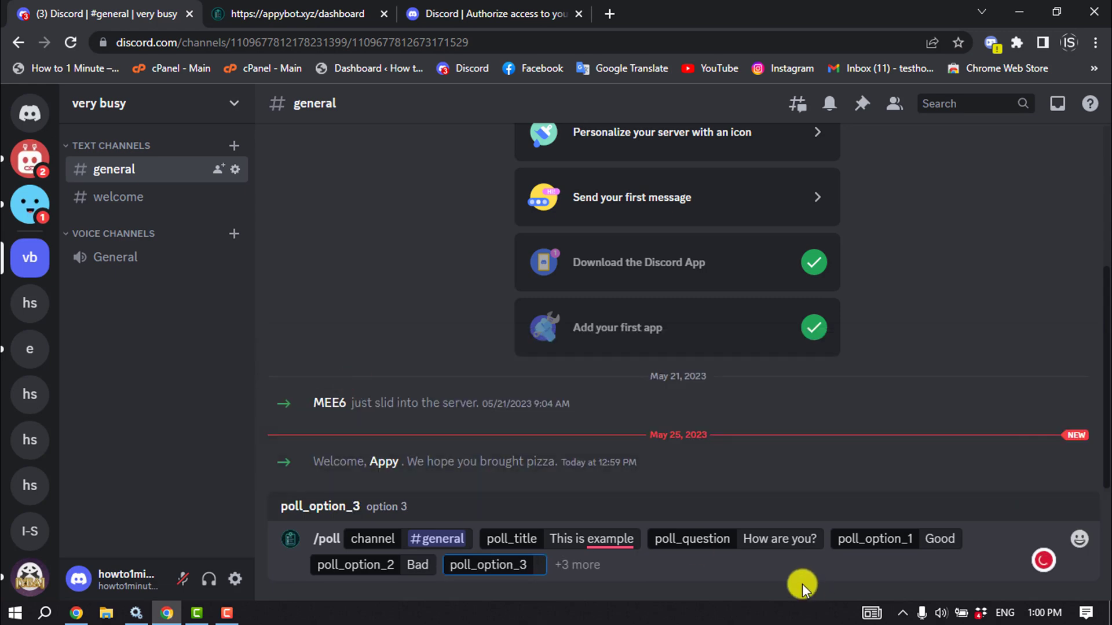
{"action": "type", "text": "Cool"}
{"action": "key", "text": "Tab"}
{"action": "type", "text": "lol"}
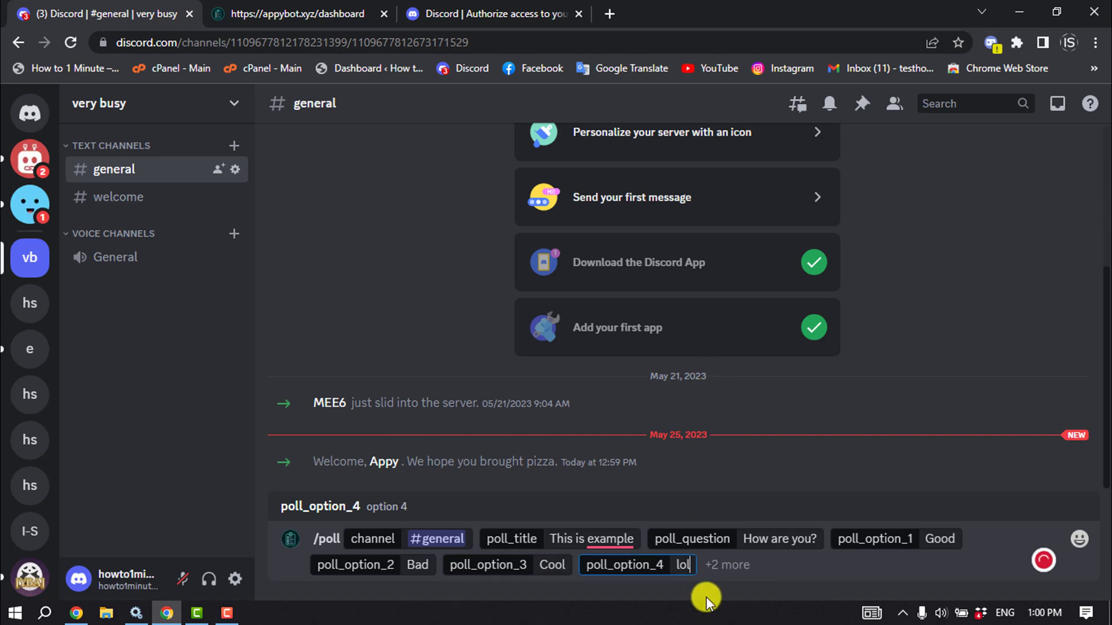
- Send the poll and vote for option 3
{"action": "key", "text": "Return"}
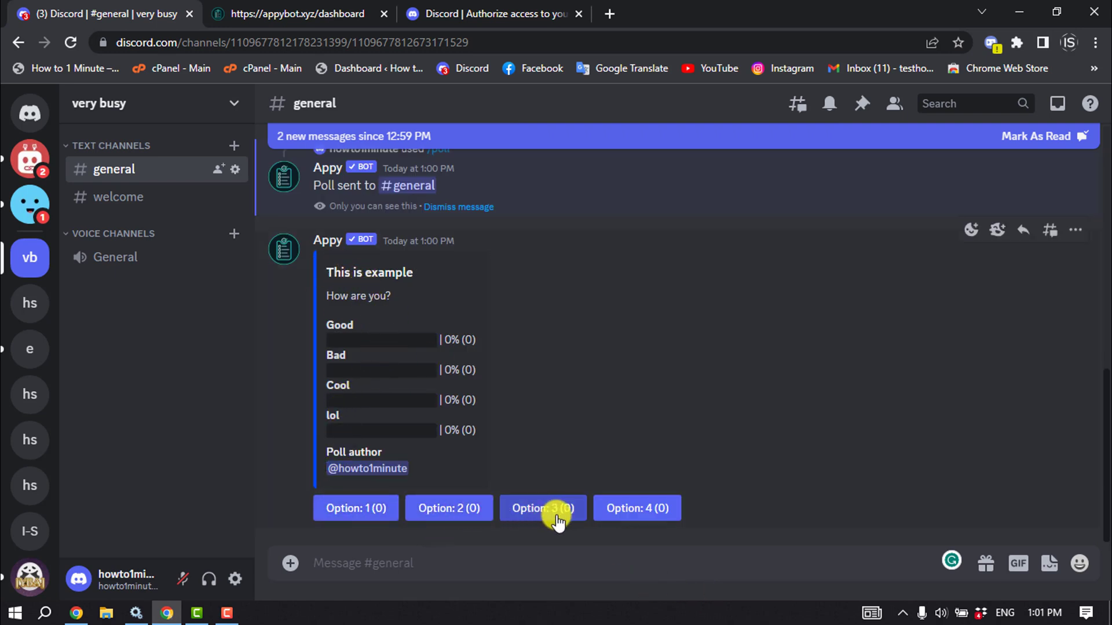
{"action": "left_click", "coordinate": [527, 510]}
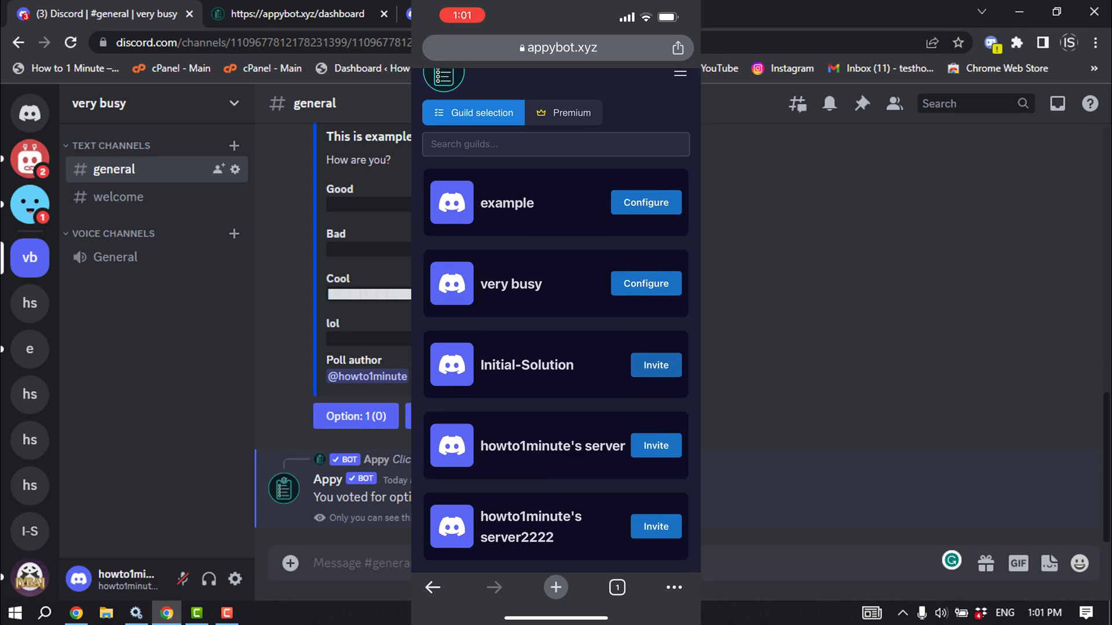
- On the phone, invite Appy to the Initial-Solution server with the Administrator permission and complete the human verification
{"action": "left_click", "coordinate": [656, 365]}
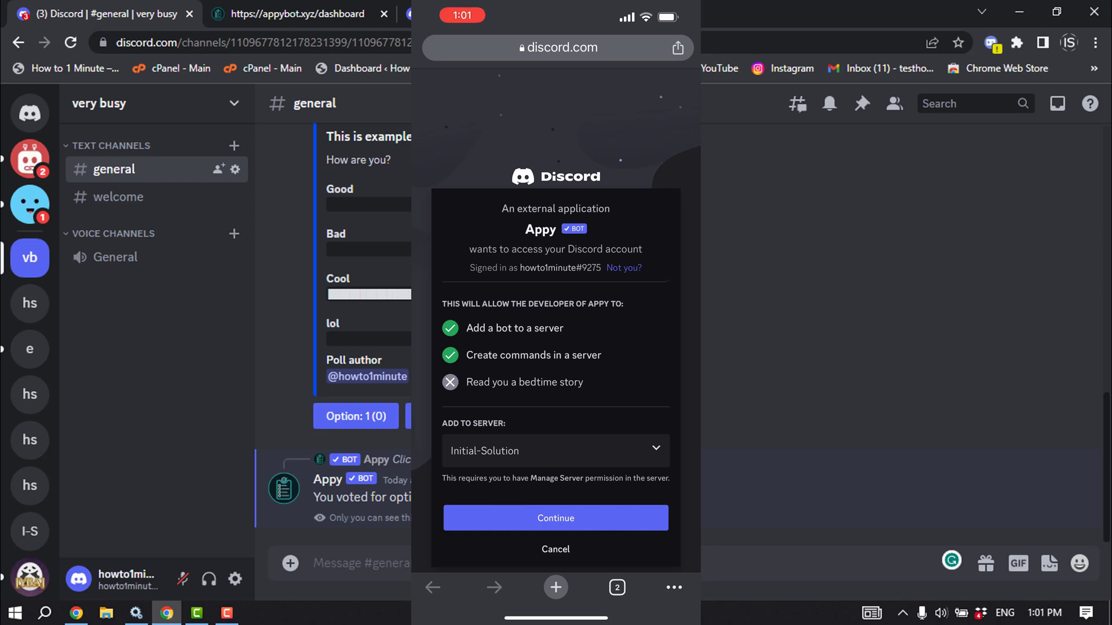
{"action": "left_click", "coordinate": [556, 518]}
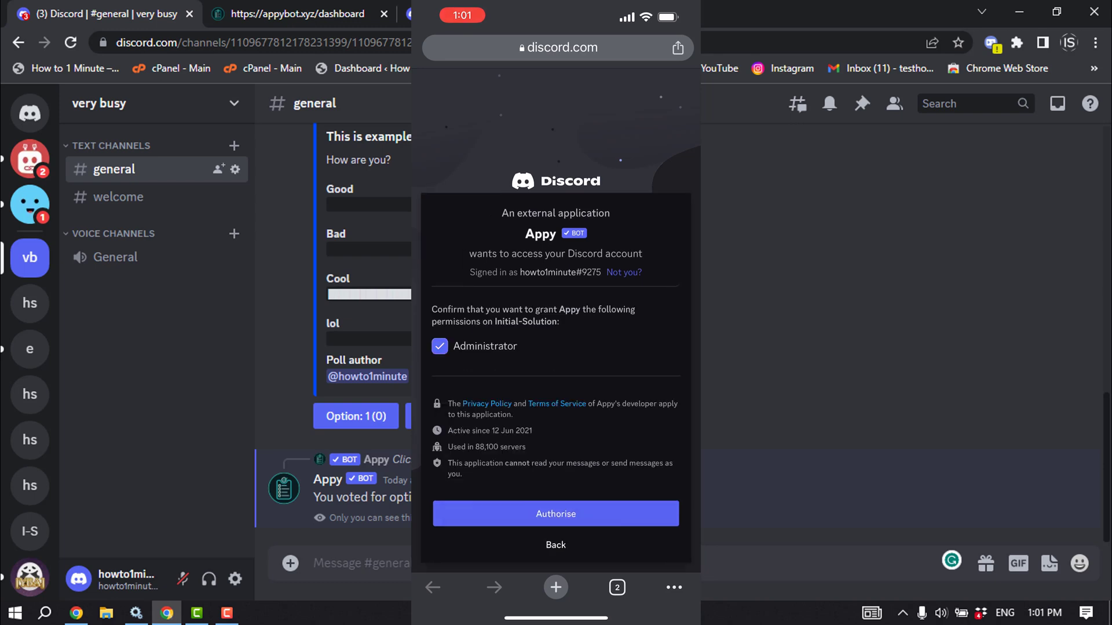
{"action": "left_click", "coordinate": [556, 513]}
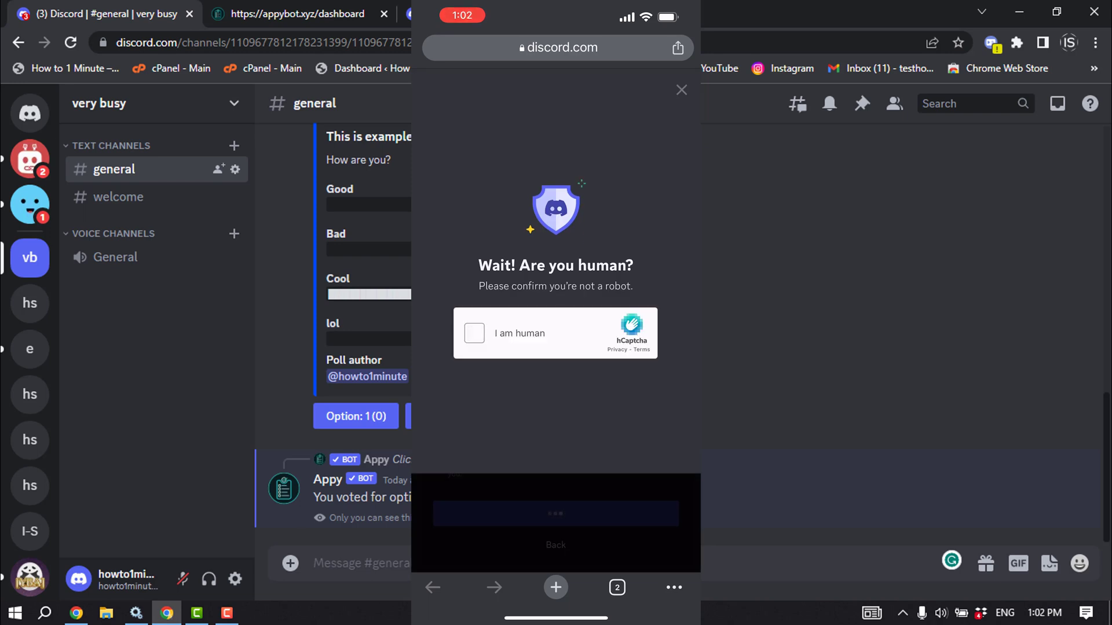
{"action": "left_click", "coordinate": [474, 333]}
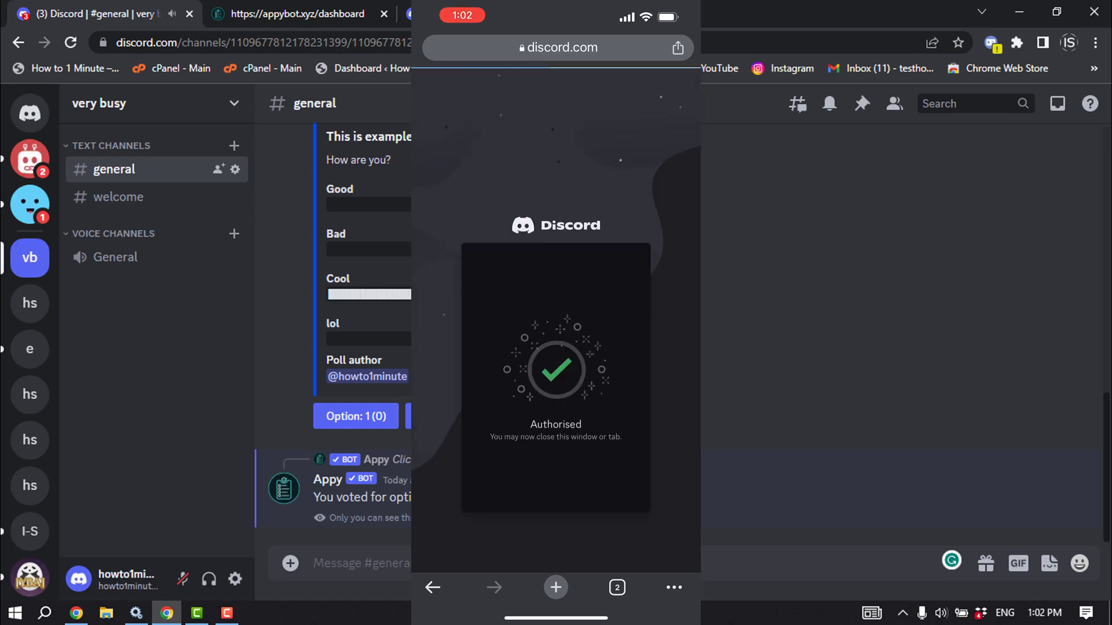
- Switch to the Discord mobile app and open the welcome channel of the "example" server
{"action": "left_click_drag", "start_coordinate": [556, 618], "coordinate": [556, 347]}
{"action": "left_click_drag", "start_coordinate": [637, 359], "coordinate": [475, 359]}
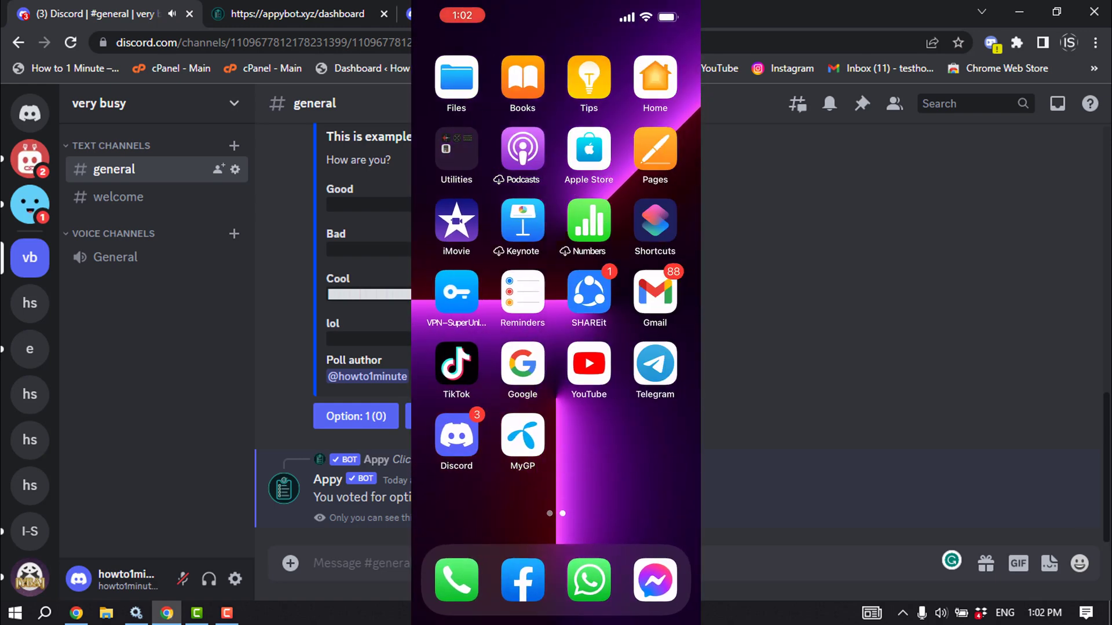
{"action": "left_click", "coordinate": [456, 436]}
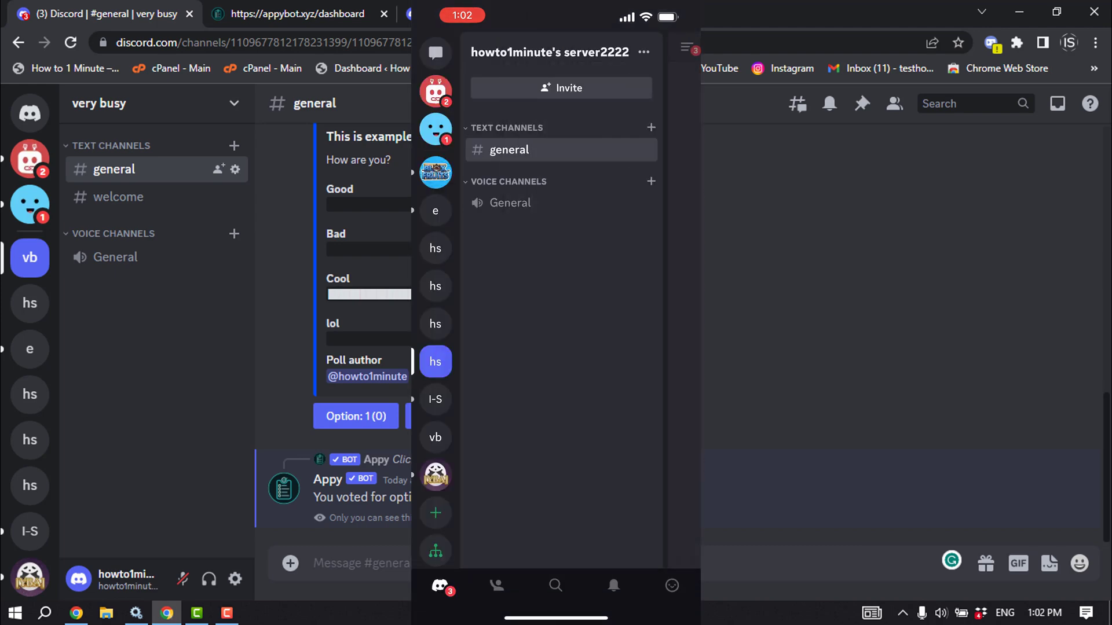
{"action": "left_click", "coordinate": [436, 211]}
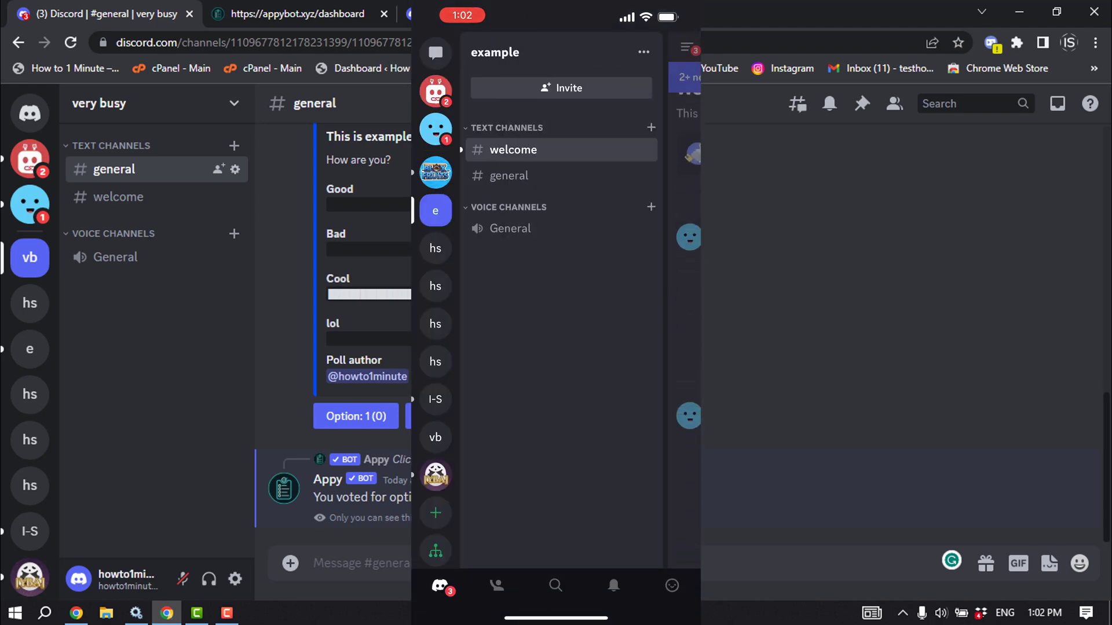
{"action": "left_click", "coordinate": [514, 150]}
{"action": "scroll", "coordinate": [556, 347], "scroll_direction": "down", "scroll_amount": 1}
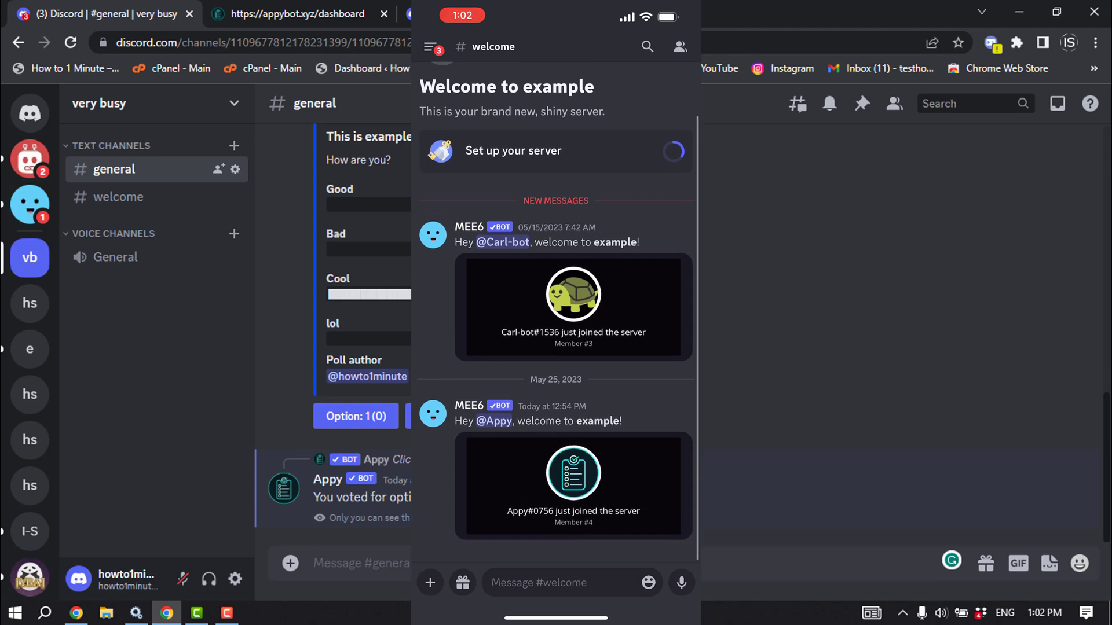
- Start Appy's /poll command in the welcome channel and choose #general as the poll's channel
{"action": "left_click", "coordinate": [556, 582]}
{"action": "left_click", "coordinate": [430, 556]}
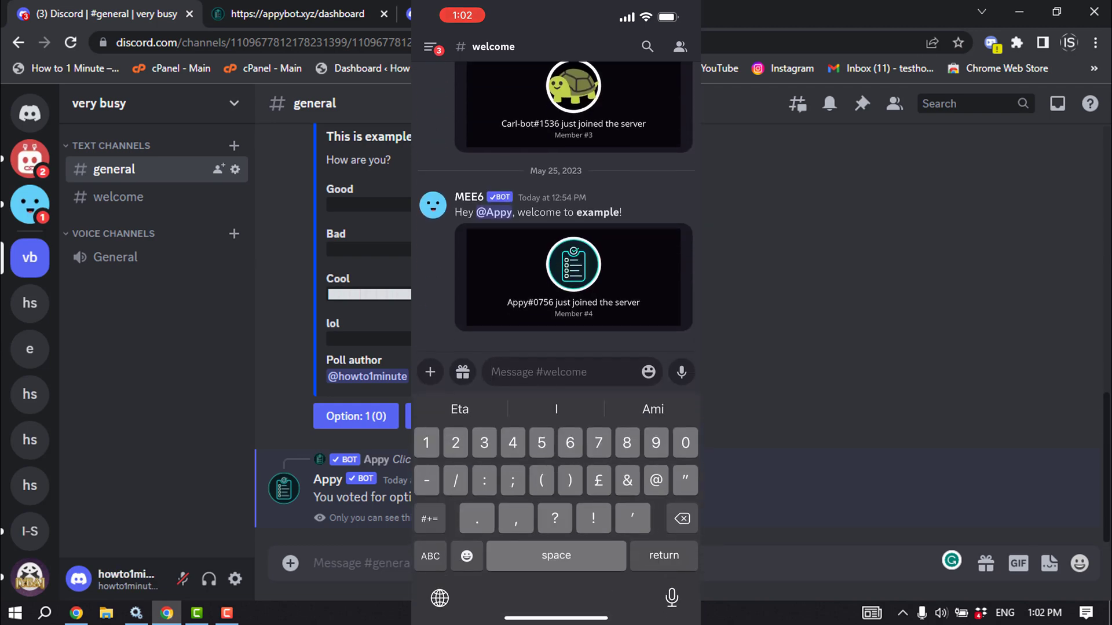
{"action": "type", "text": "/poll"}
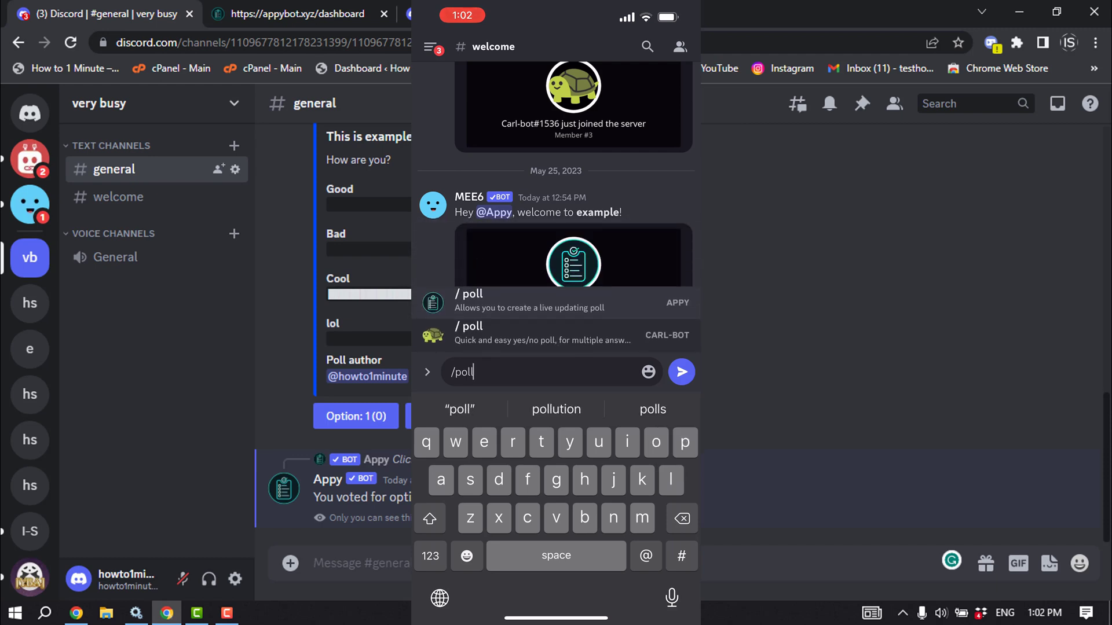
{"action": "left_click", "coordinate": [556, 302]}
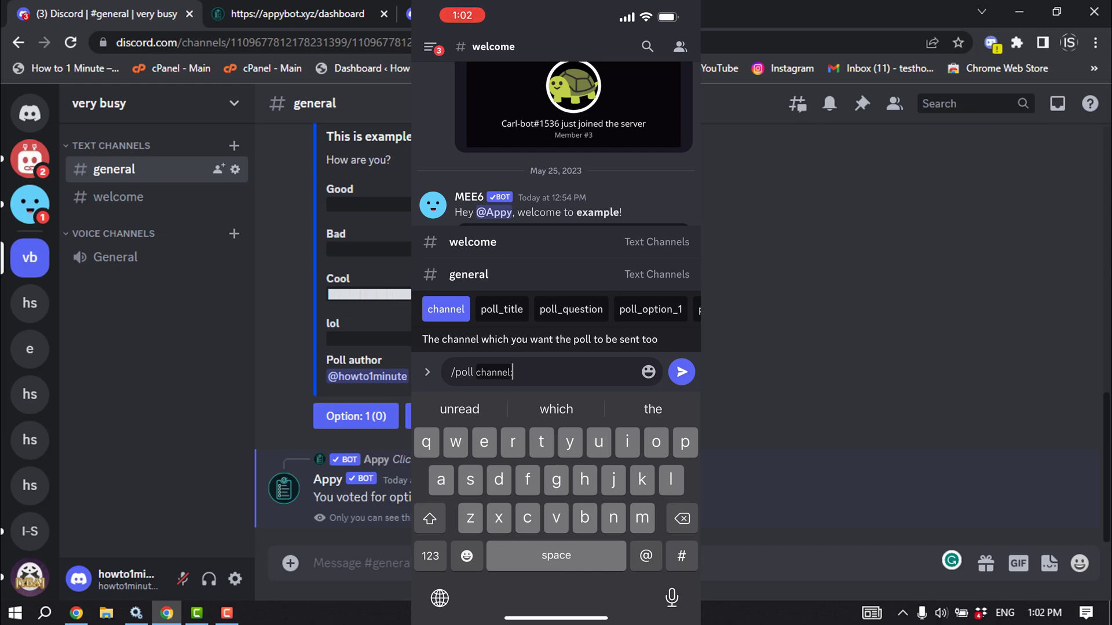
{"action": "left_click", "coordinate": [469, 274]}
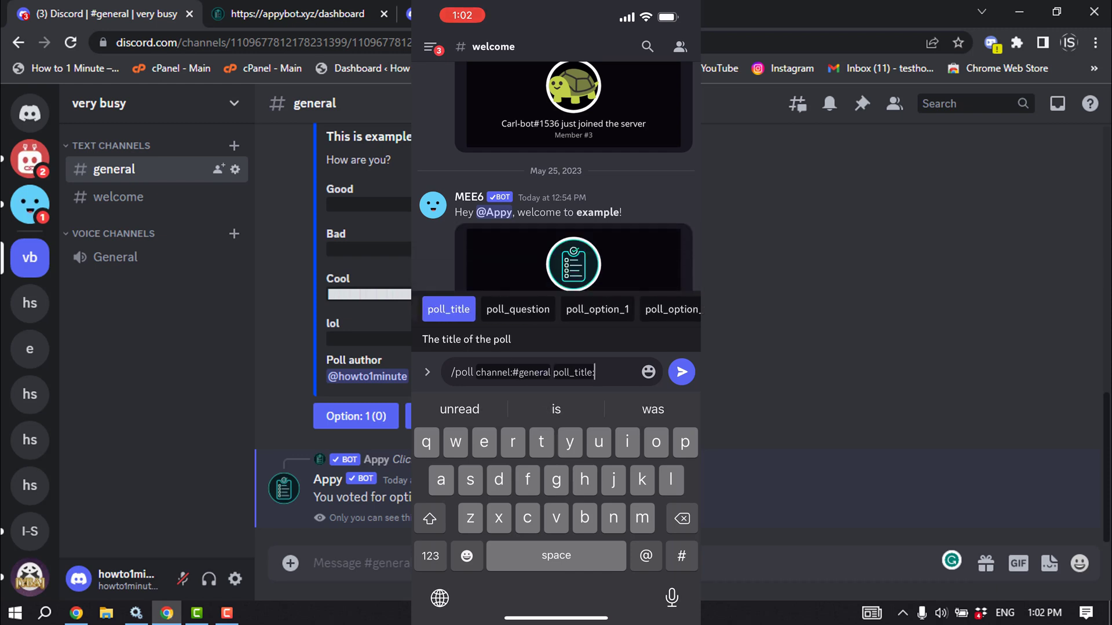
- Set the poll's title to "example" and its question to "how are you?"
{"action": "type", "text": "example"}
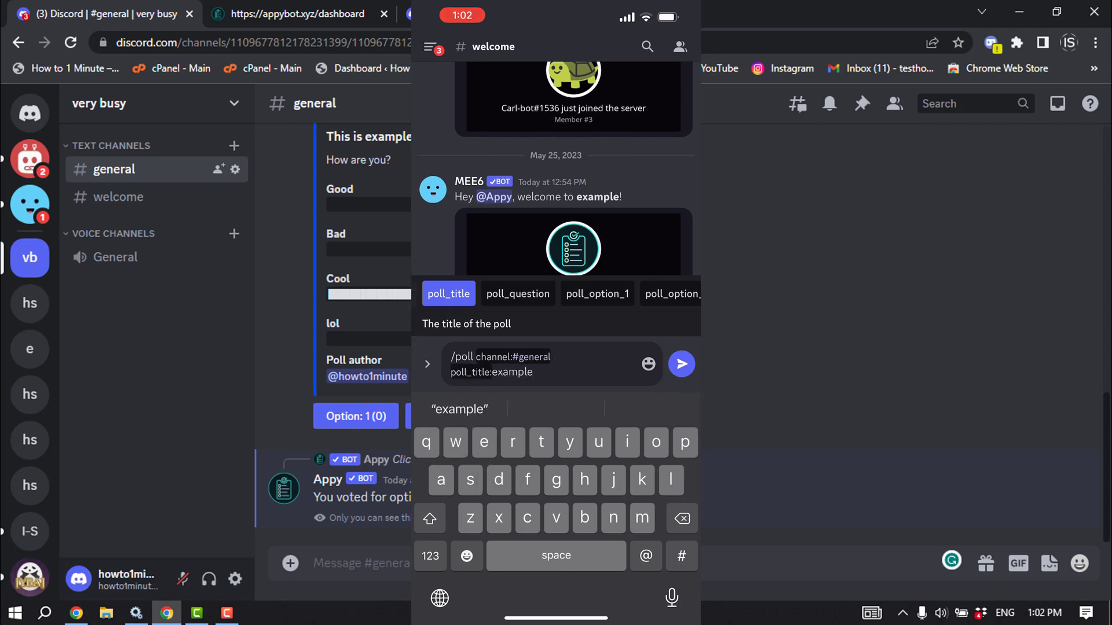
{"action": "left_click", "coordinate": [518, 294]}
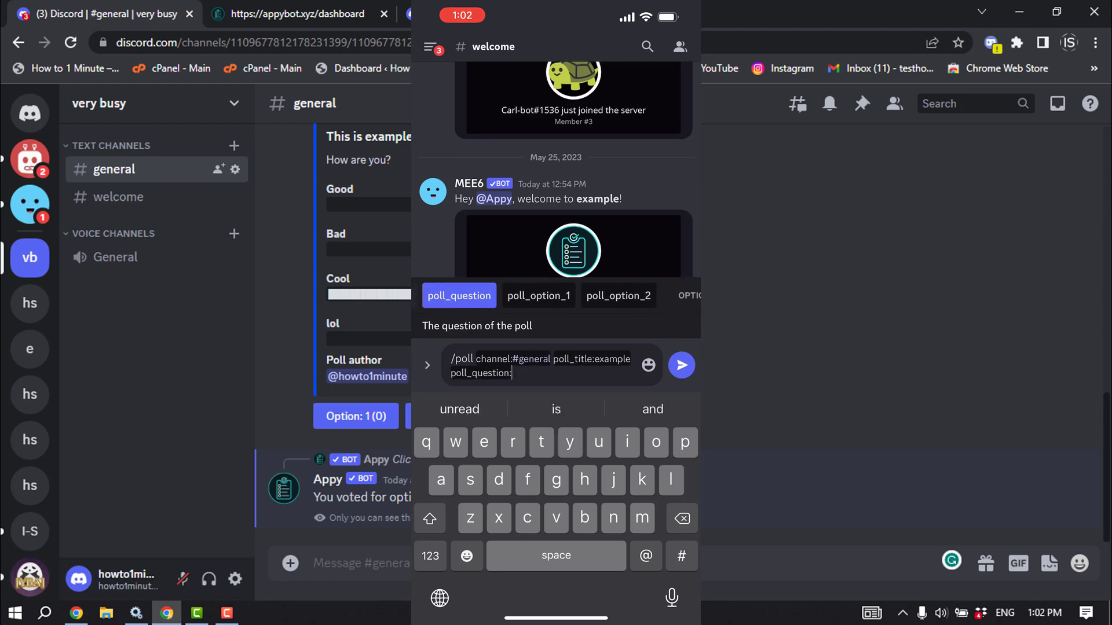
{"action": "type", "text": "how"}
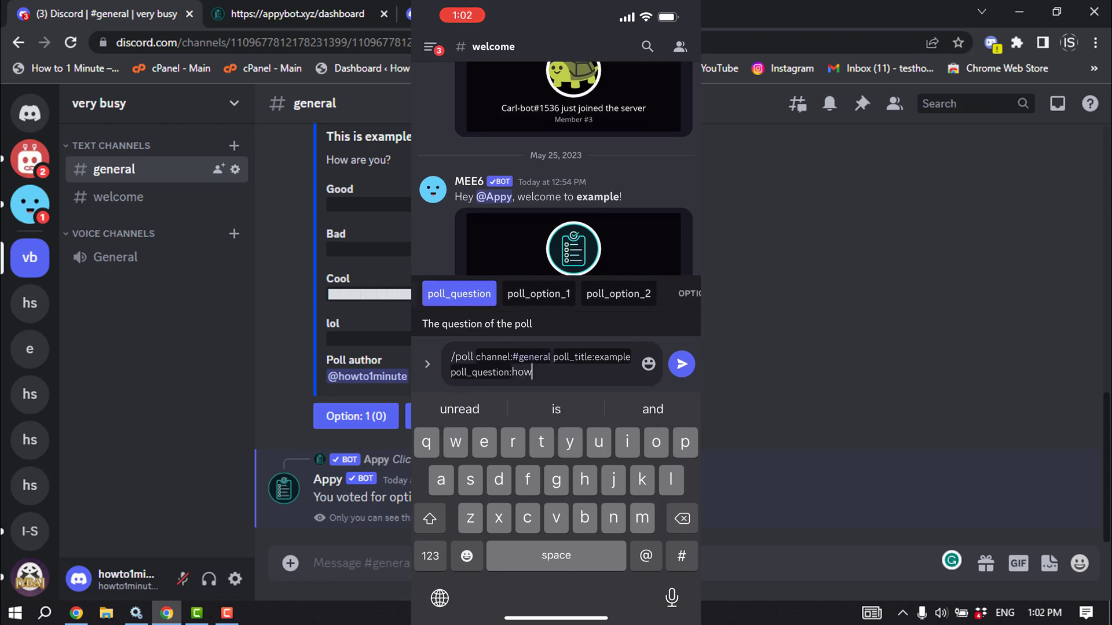
{"action": "type", "text": " are you?"}
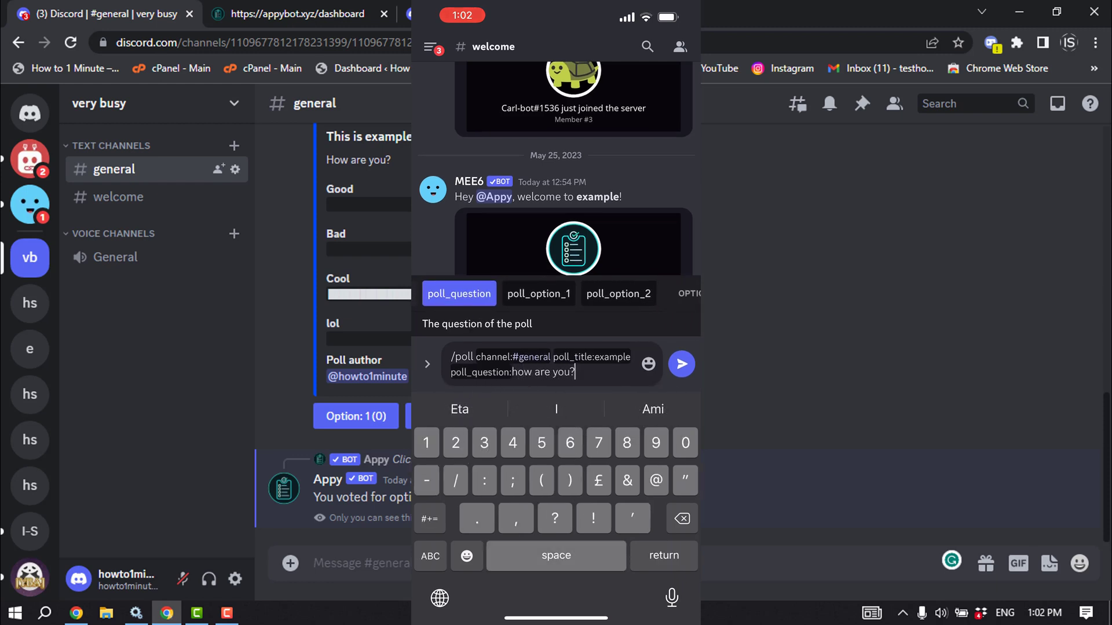
- Set poll option 1 to "well", option 2 to "bad" and the optional option 3 to "fine"
{"action": "left_click", "coordinate": [538, 293]}
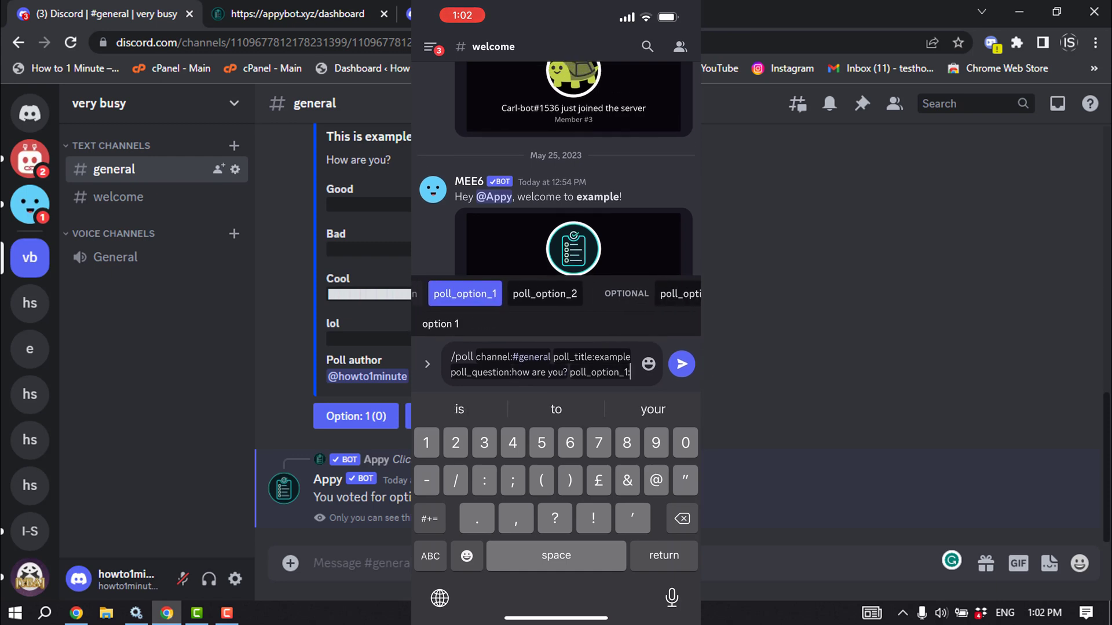
{"action": "left_click", "coordinate": [430, 556]}
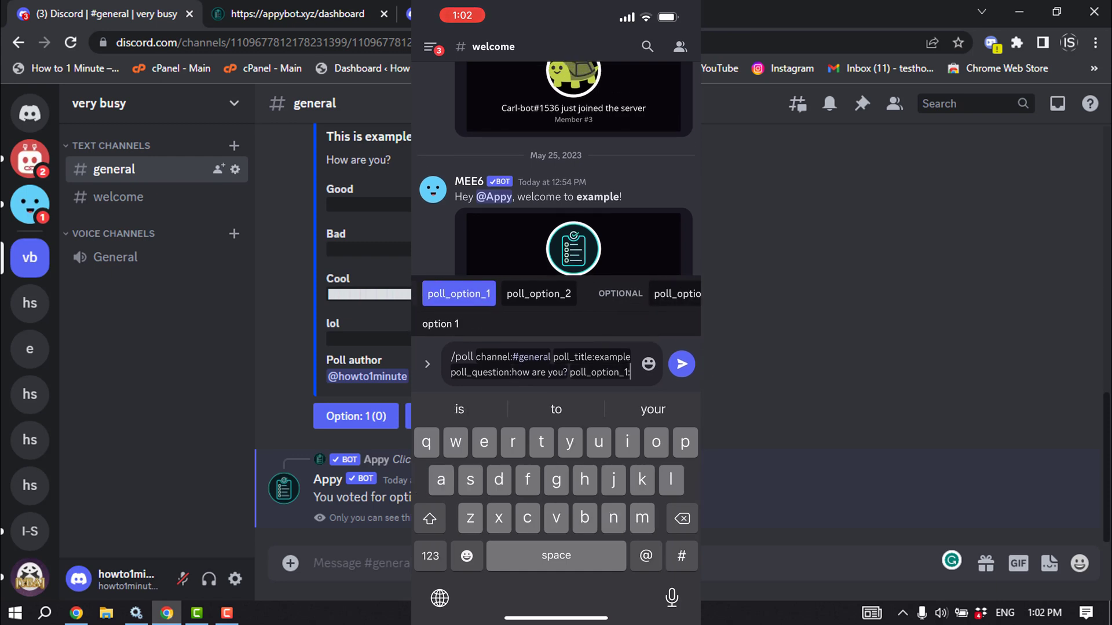
{"action": "type", "text": "well"}
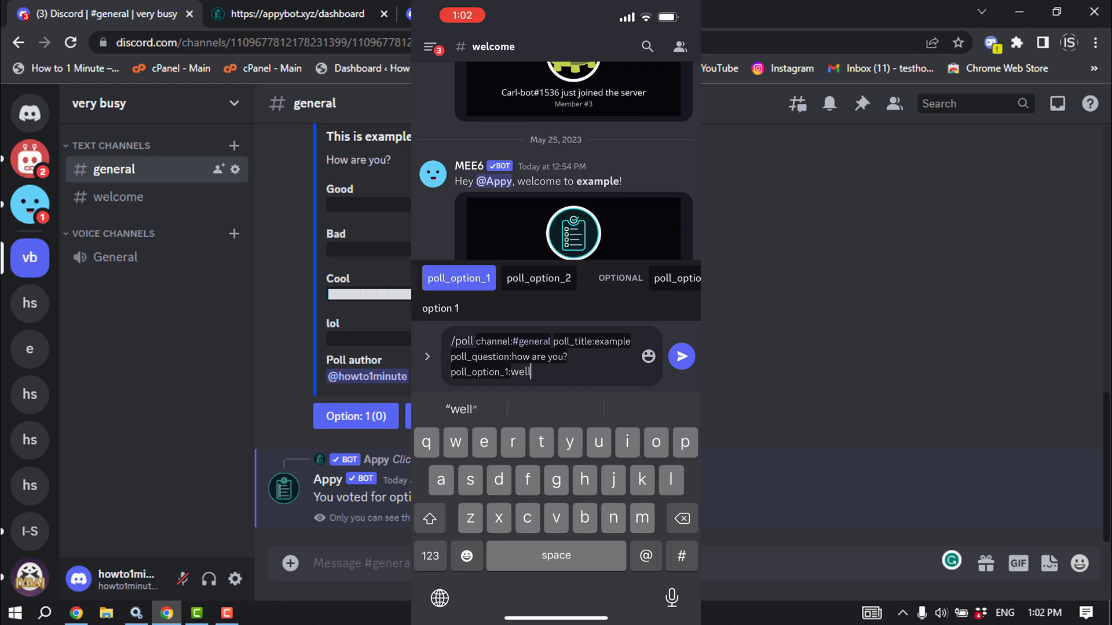
{"action": "left_click", "coordinate": [538, 278]}
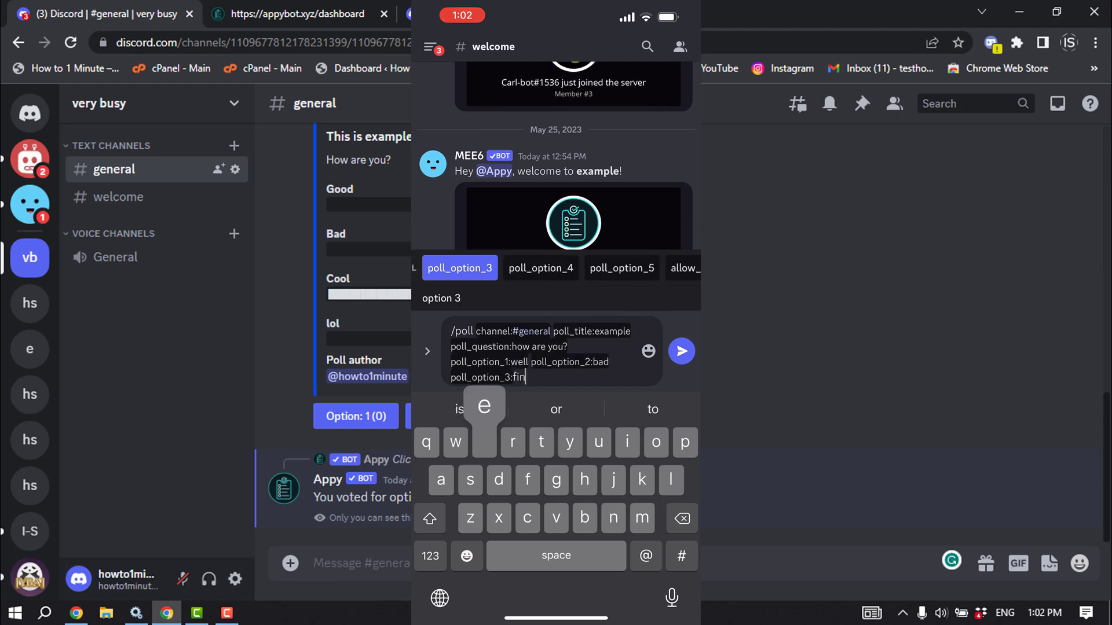
{"action": "type", "text": "e"}
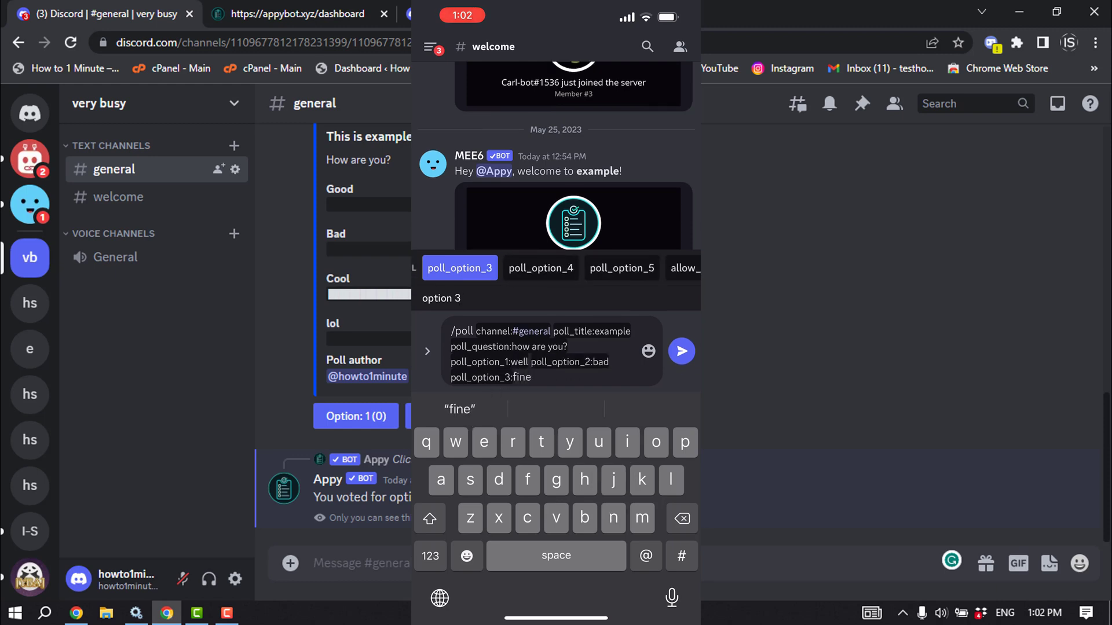
- Send the poll and vote for option 2 on it in the general channel
{"action": "left_click", "coordinate": [682, 351]}
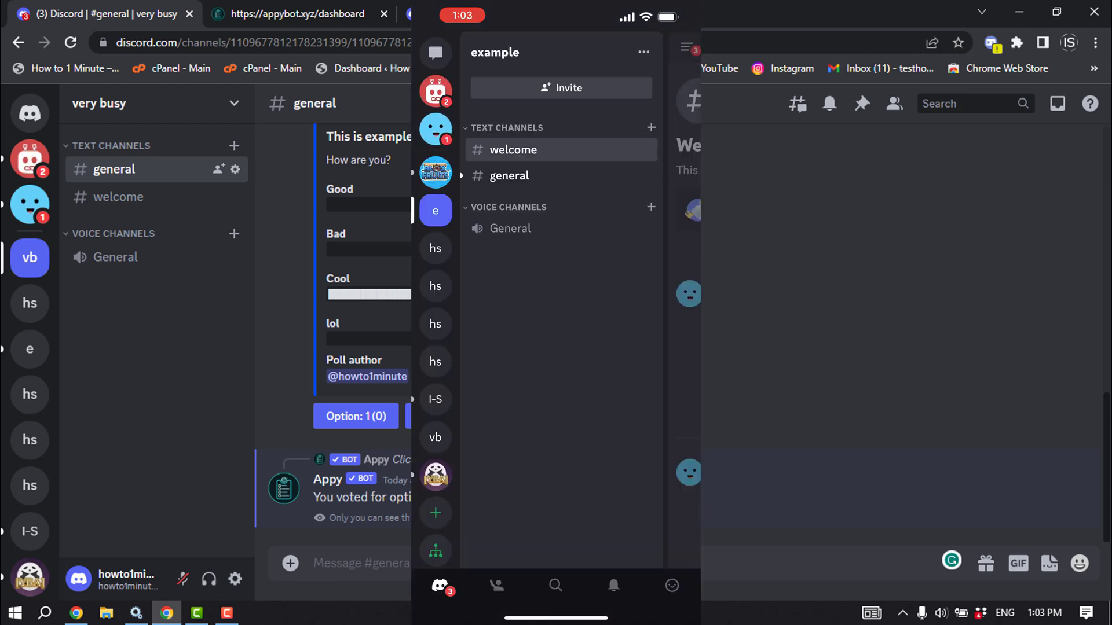
{"action": "left_click", "coordinate": [508, 177]}
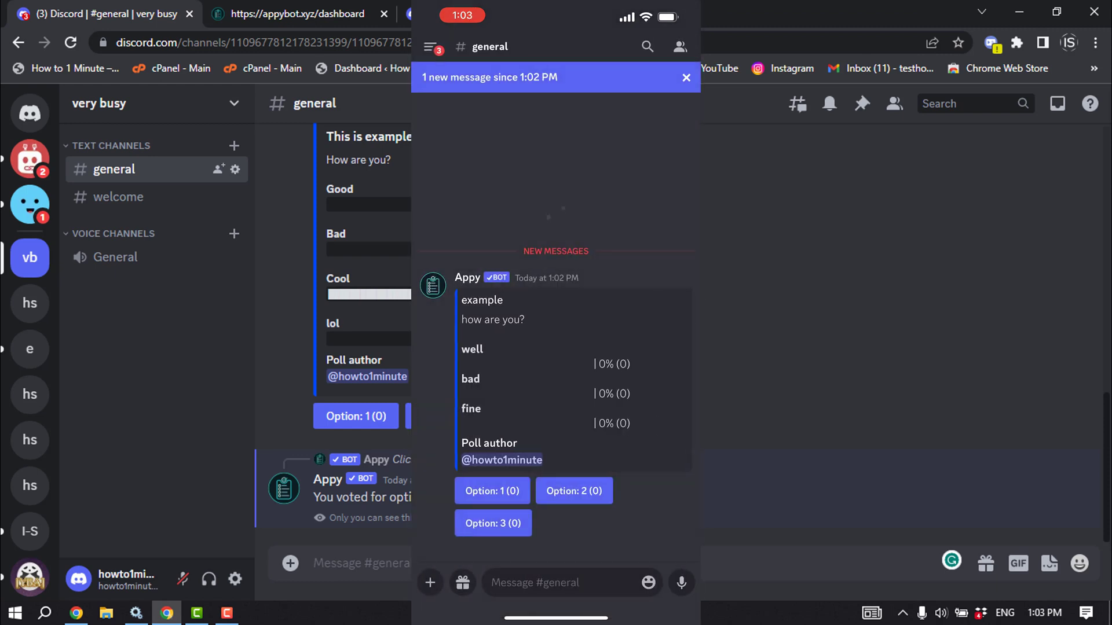
{"action": "scroll", "coordinate": [556, 312], "scroll_direction": "down", "scroll_amount": 1}
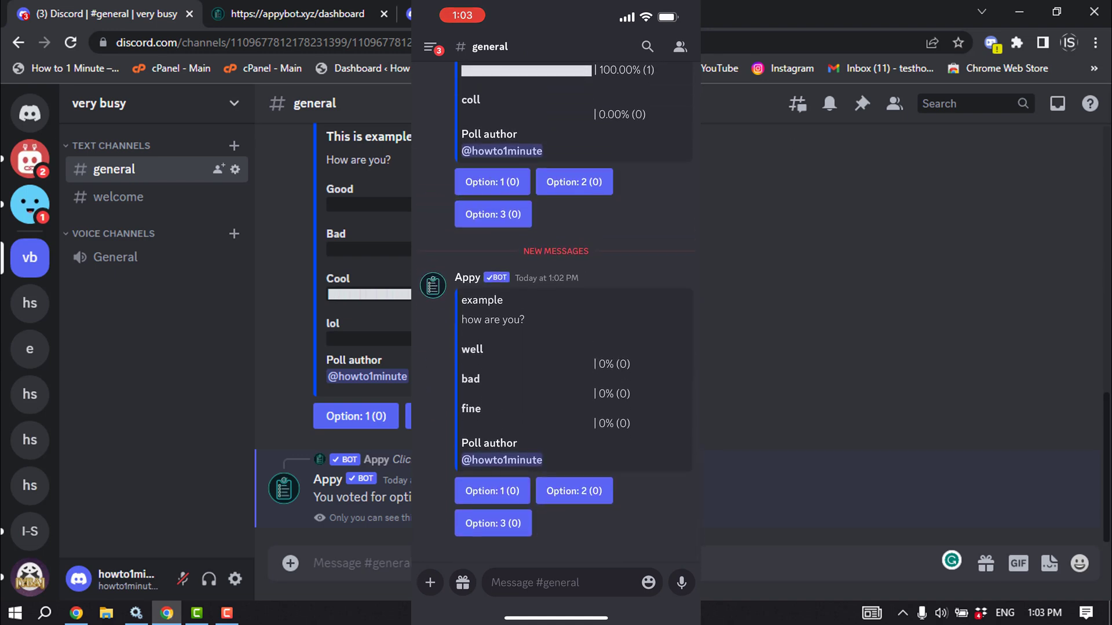
{"action": "left_click", "coordinate": [574, 491]}
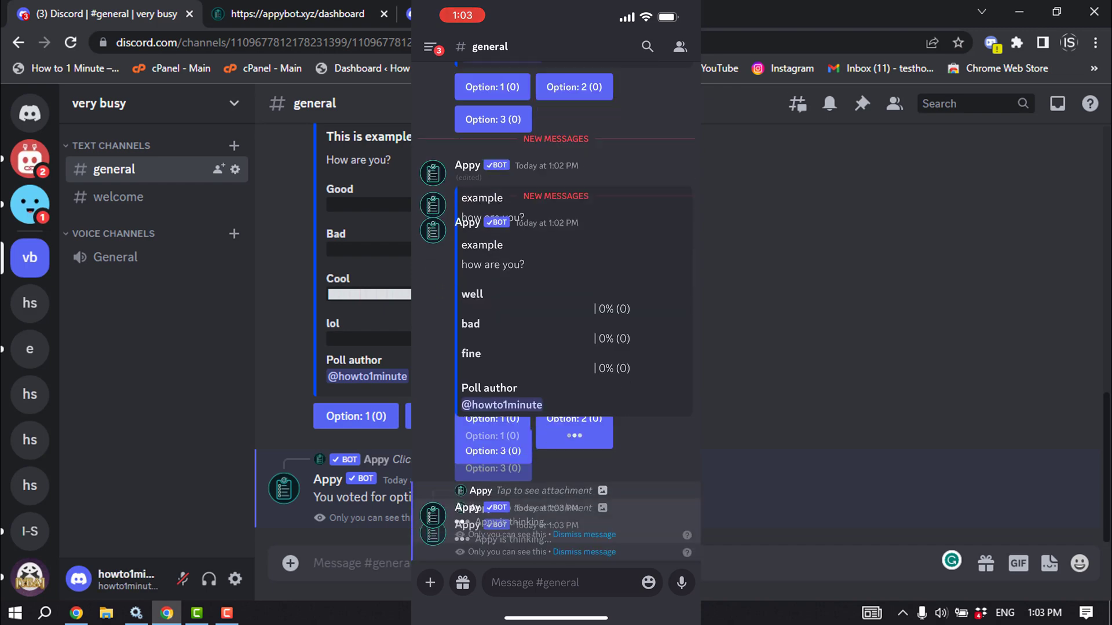